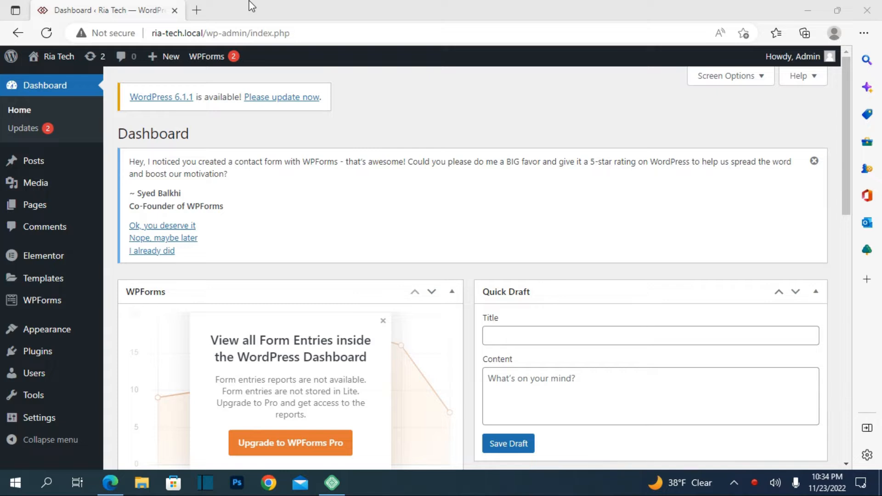
- Open the live Ria Tech site in a new browser tab, switch to it and dismiss the video download pop-up
mouse_move(55, 56)
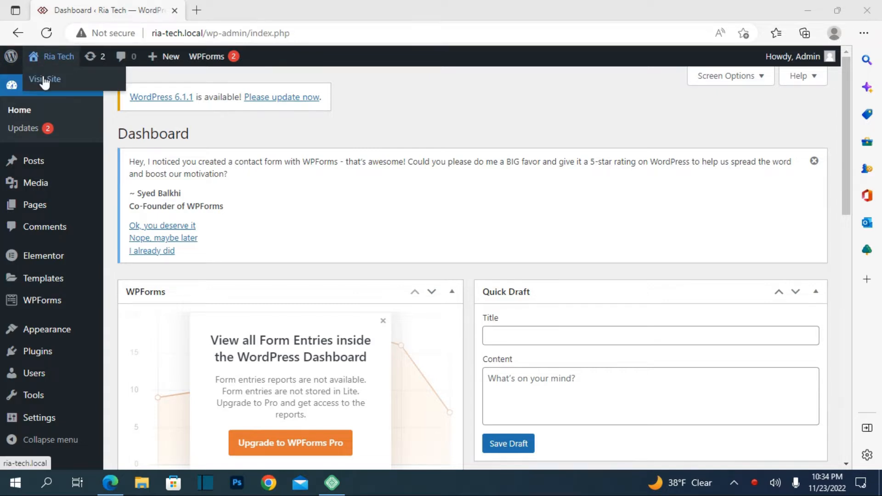
right_click(38, 78)
click(69, 94)
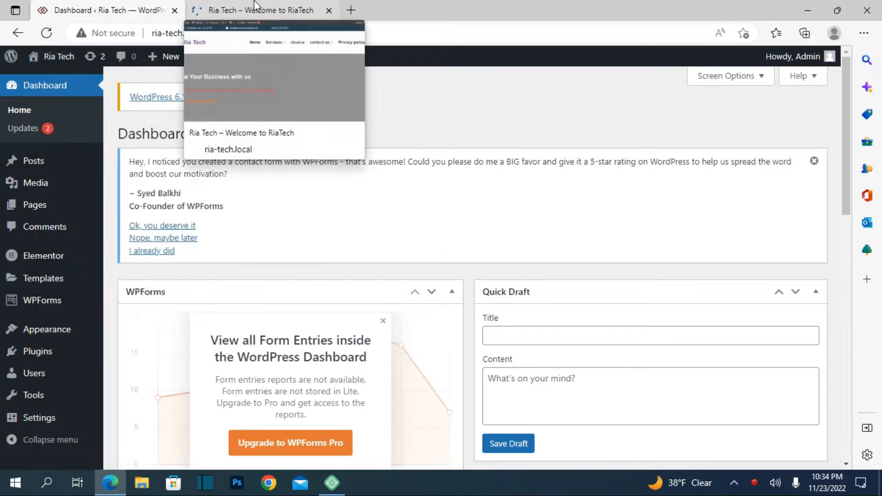
click(256, 6)
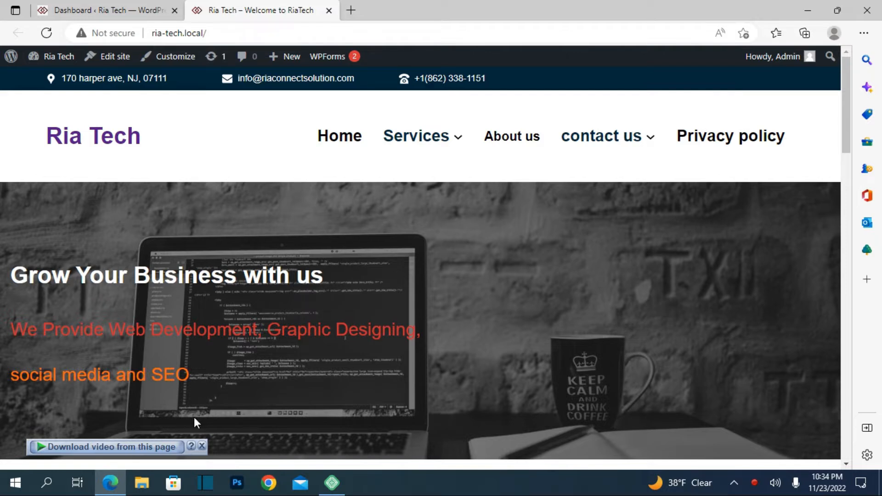
click(202, 446)
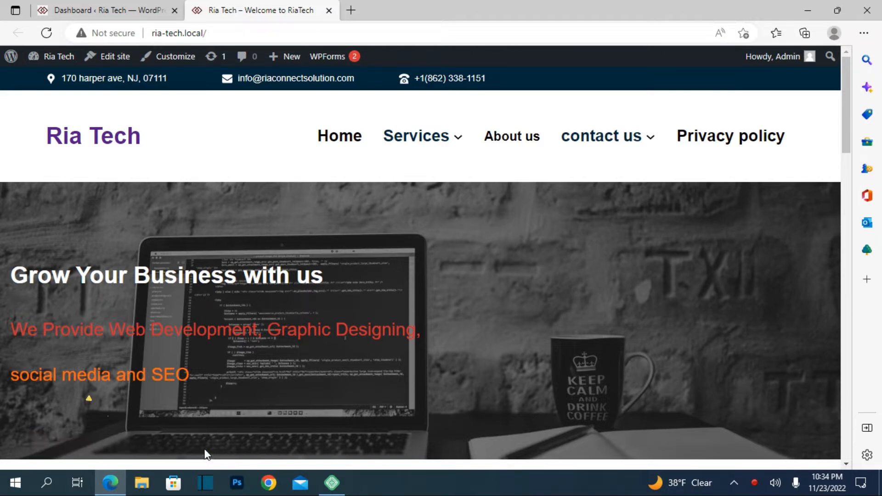
- Review the homepage from the header and hero banner down to the footer
scroll(286, 238, down, 3)
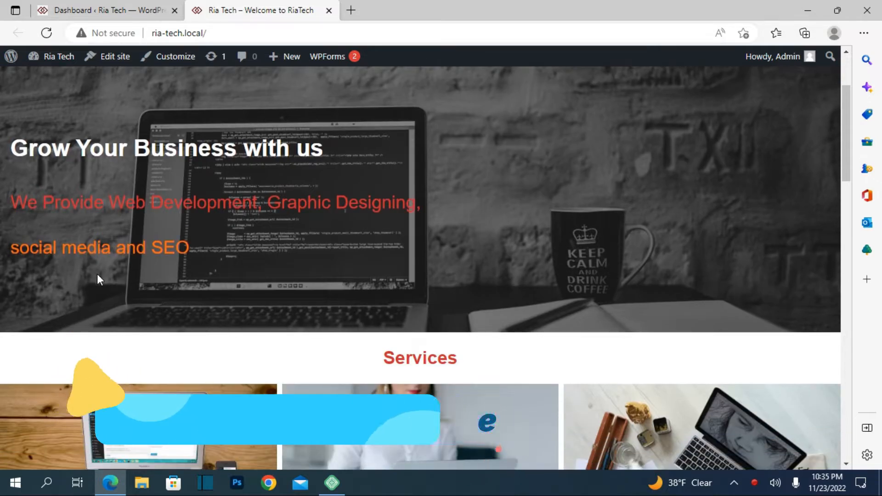
scroll(257, 225, up, 3)
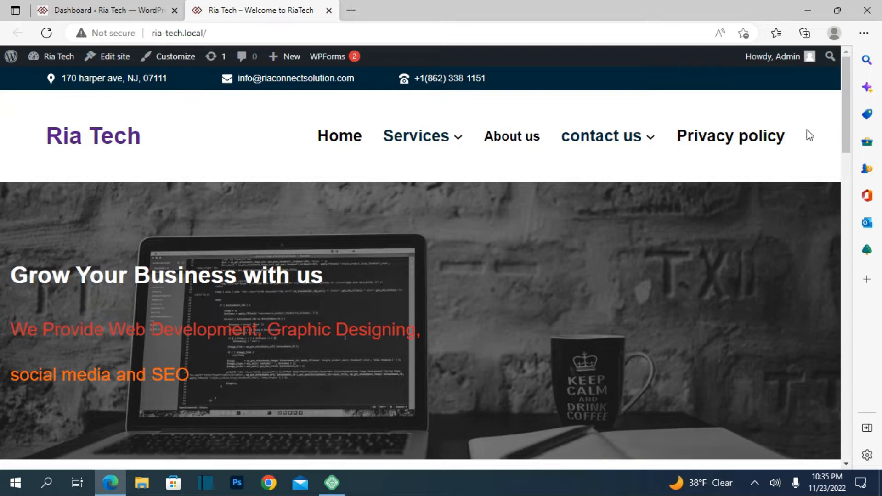
scroll(93, 246, down, 8)
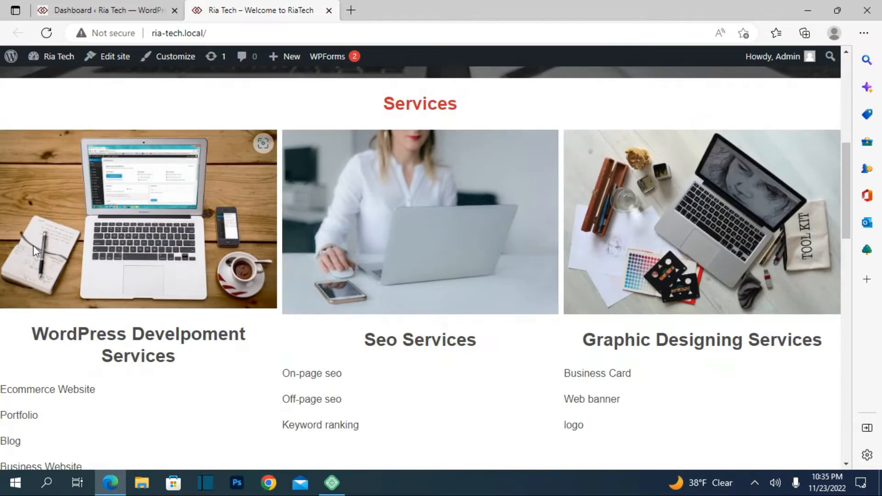
scroll(542, 211, down, 7)
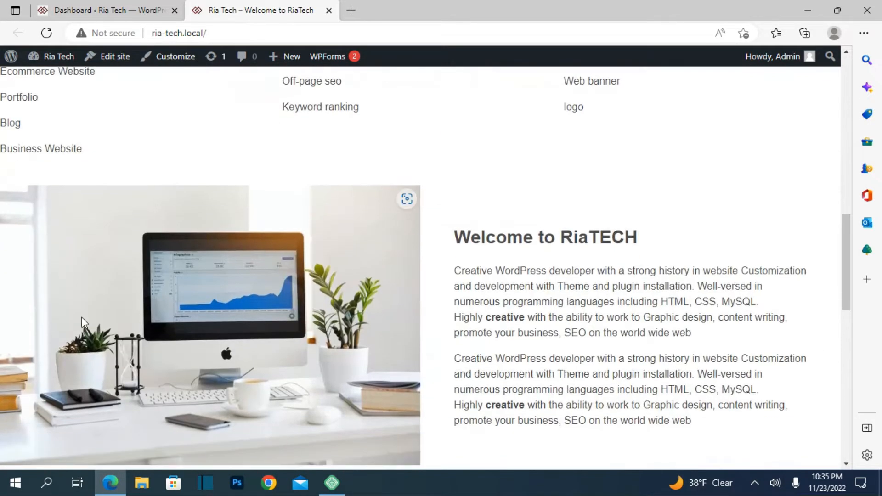
scroll(539, 313, down, 10)
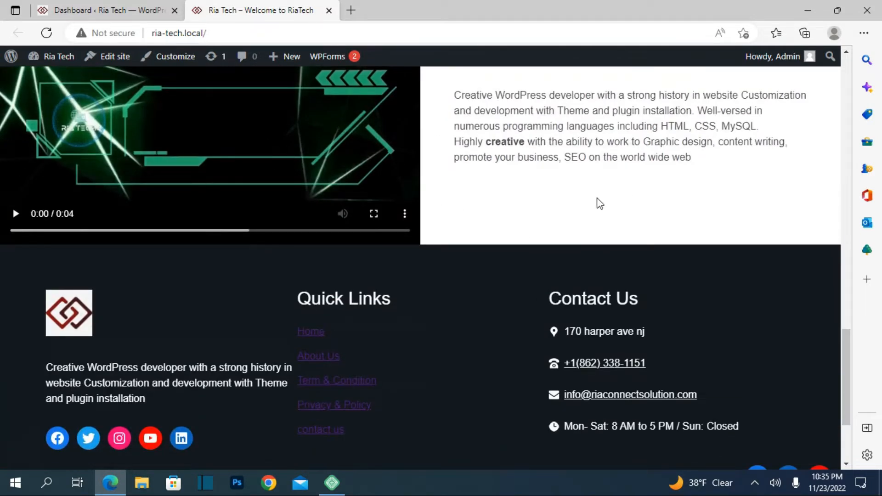
scroll(580, 206, up, 15)
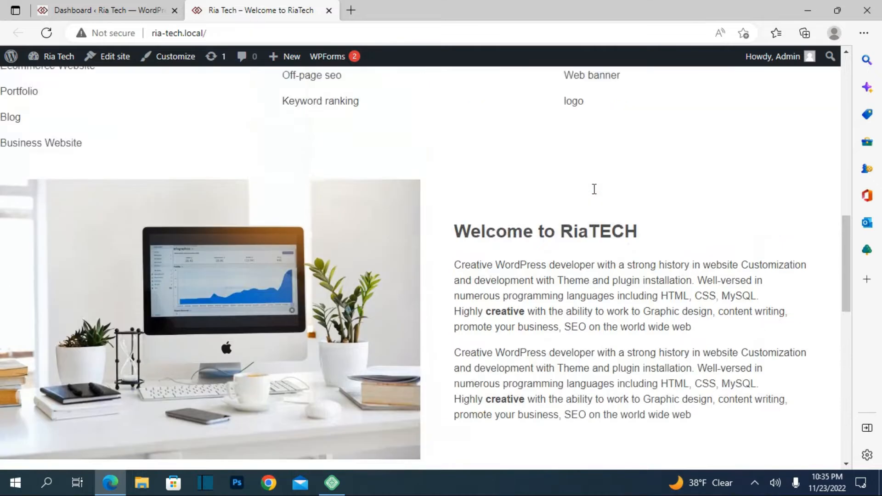
scroll(594, 183, up, 5)
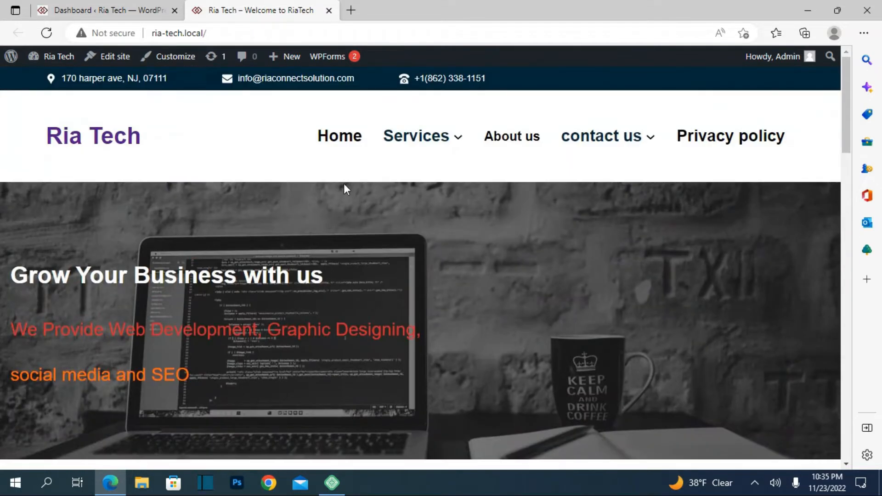
- Open the homepage in the site editor and insert a Buttons block inside the hero Cover block
click(110, 65)
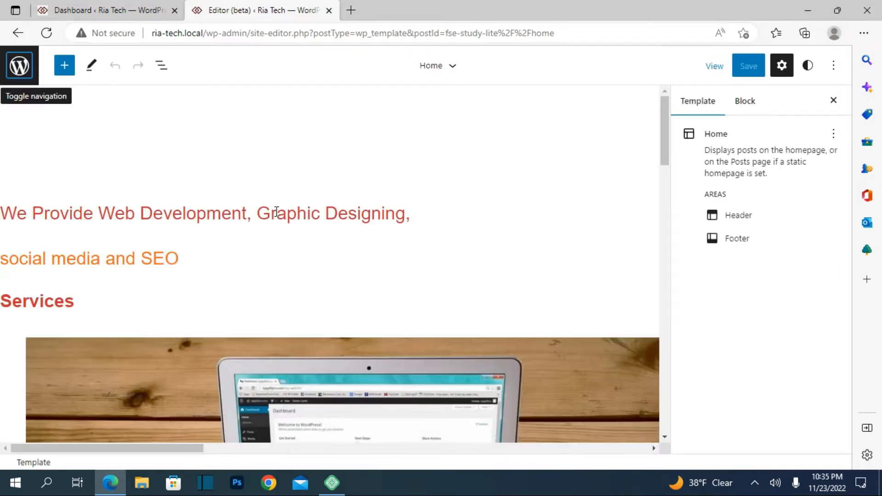
scroll(245, 276, down, 5)
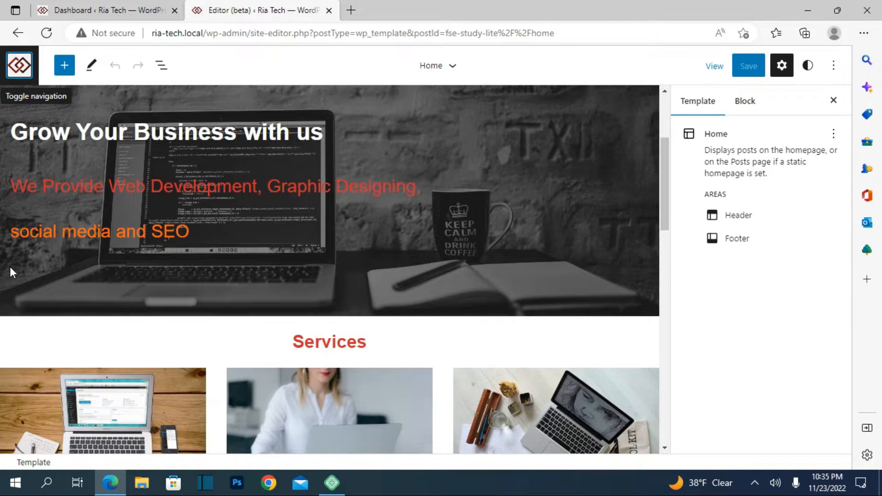
click(10, 268)
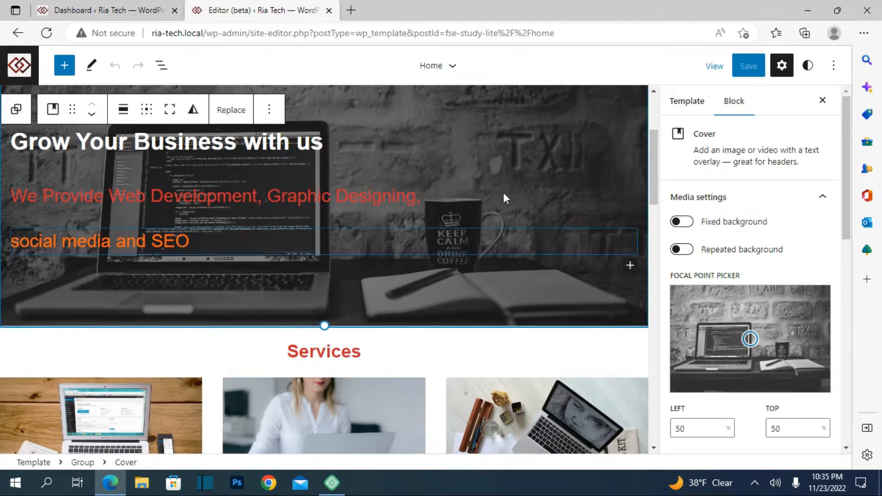
click(629, 267)
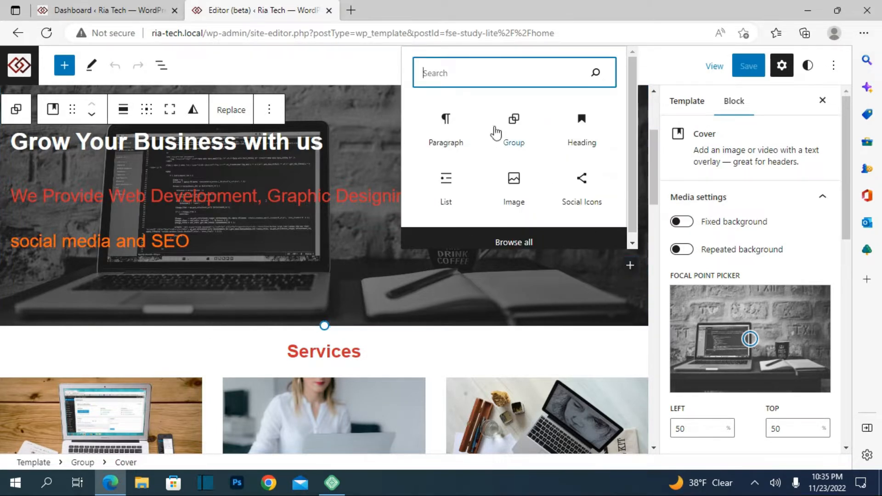
text(but)
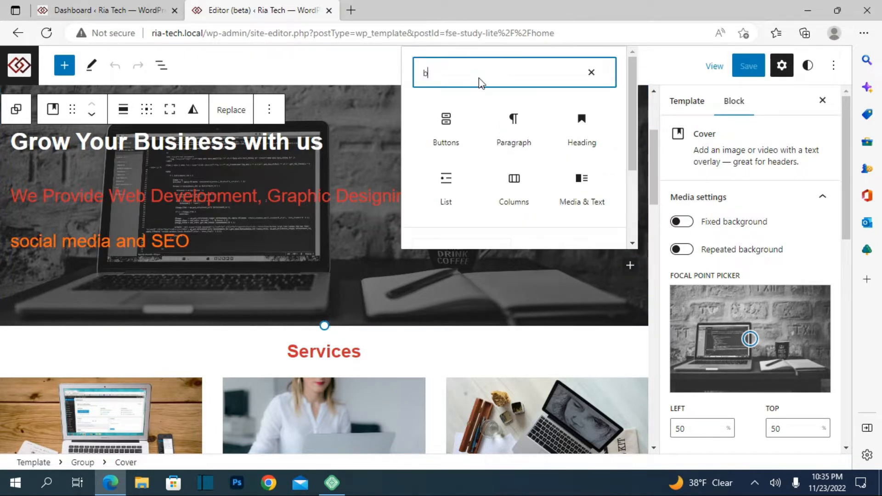
click(443, 131)
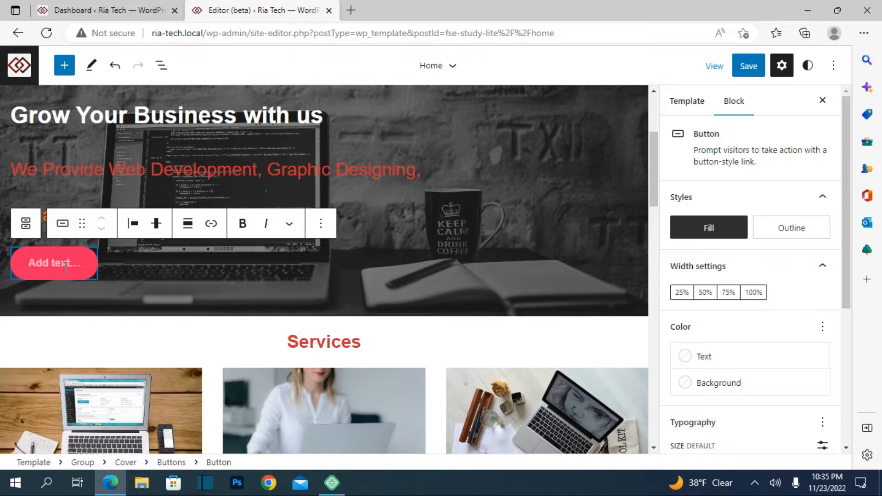
- Label the new button in the hero cover "Get a Quote"
text(get)
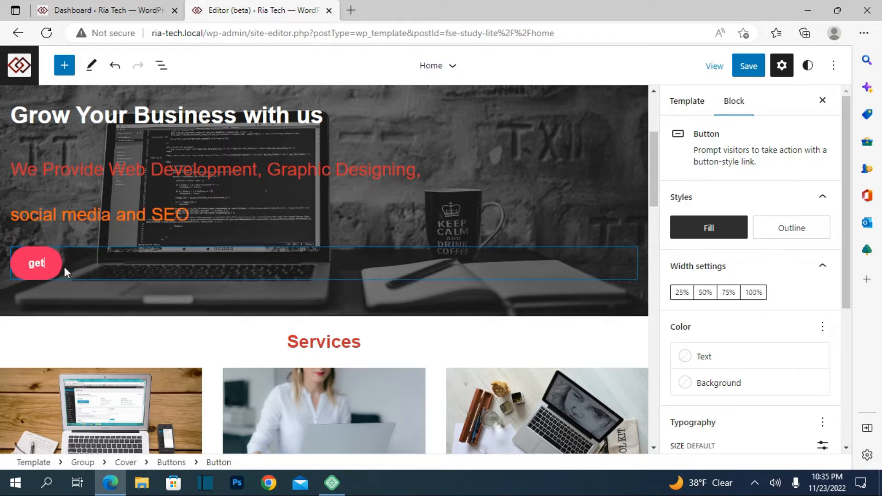
key(BackSpace)
key(BackSpace)
key(BackSpace)
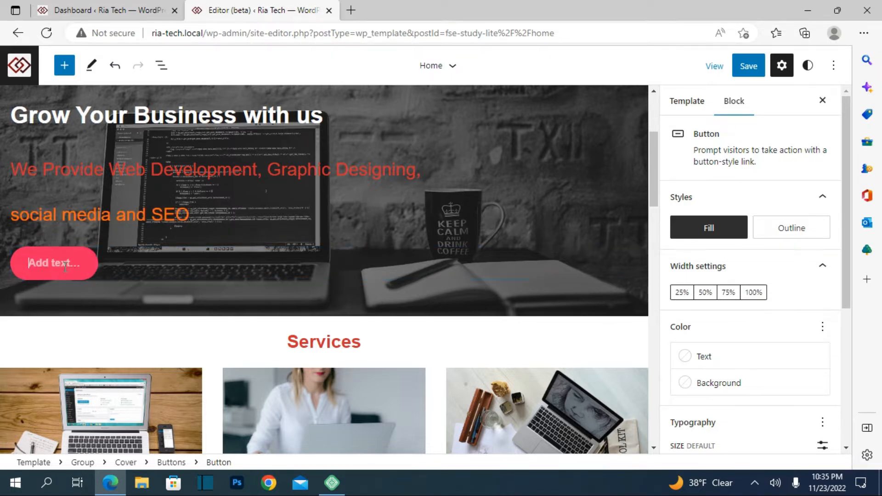
text(Get)
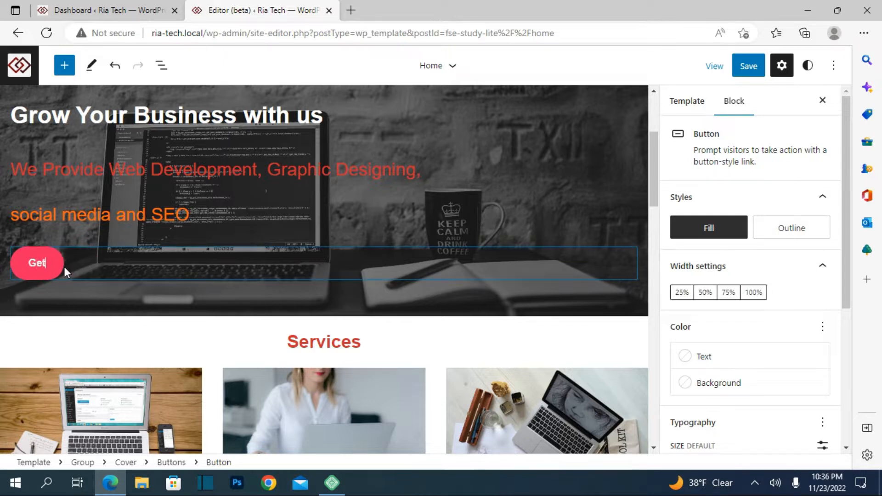
text( a Quote)
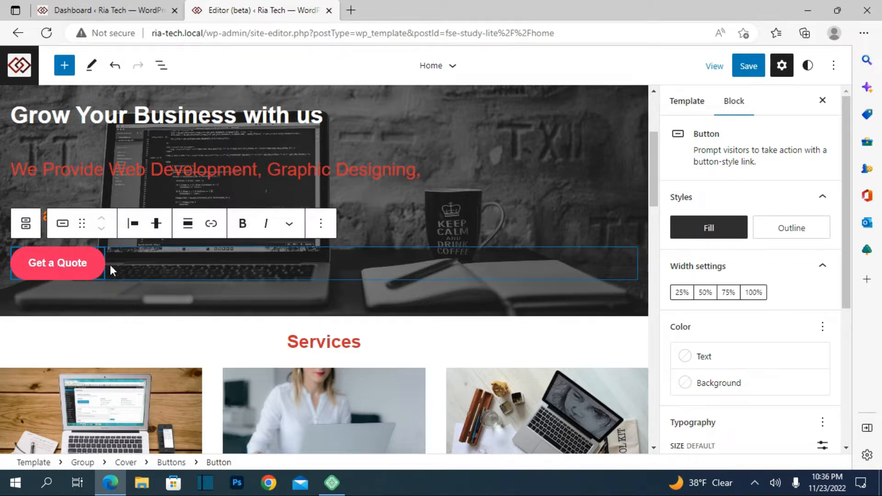
- Add a second button labelled "Learn More" beside the "Get a Quote" button and save the site changes
click(151, 278)
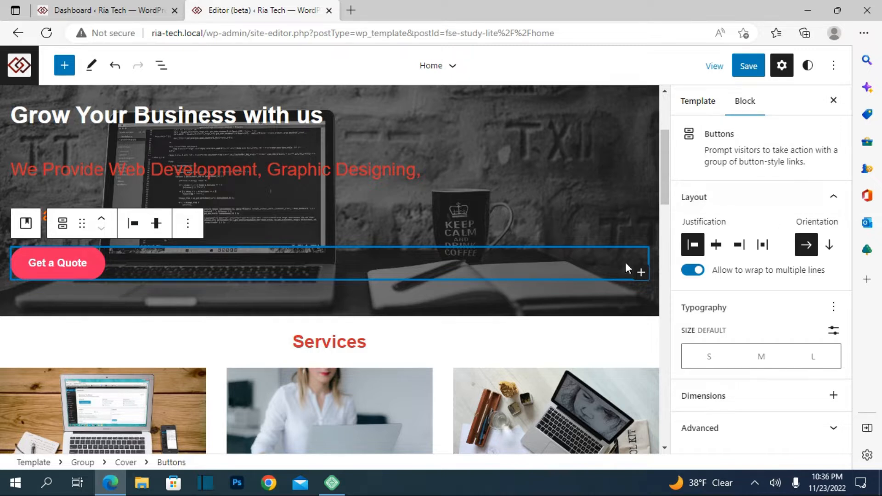
click(640, 272)
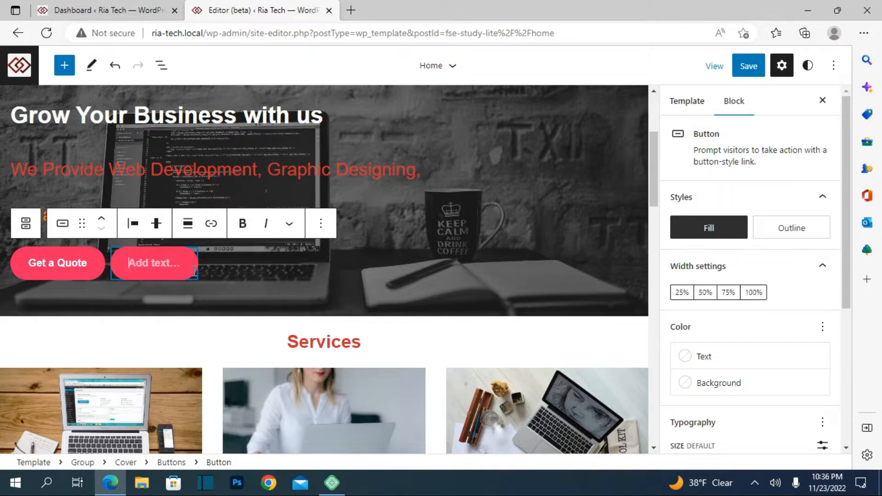
text(Lea)
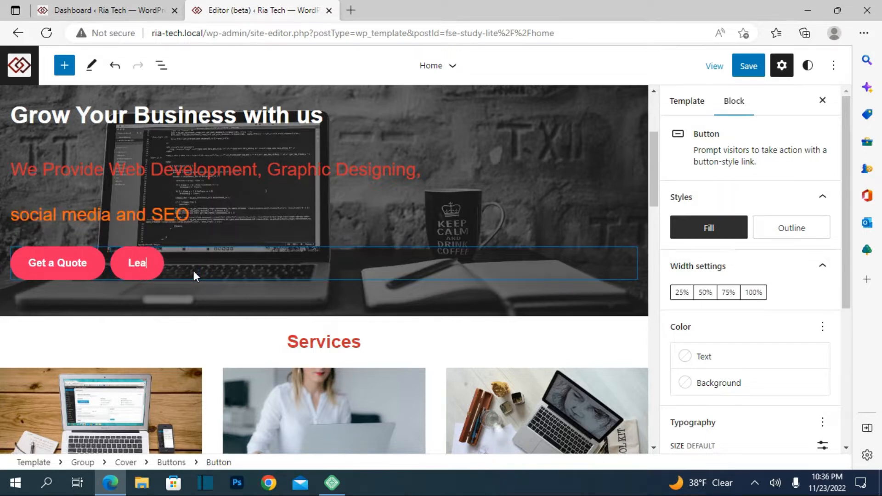
text(rn More)
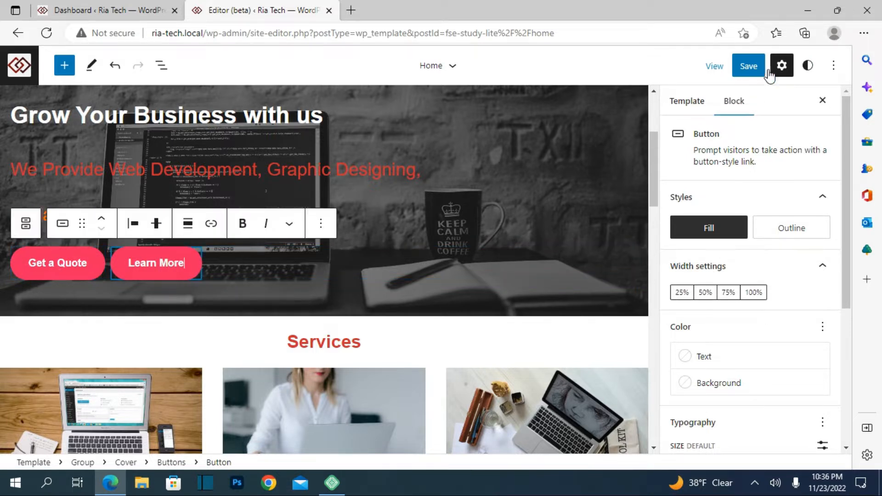
click(749, 67)
click(749, 68)
- Open the live site in another new tab and check the two buttons in the hero banner
click(48, 9)
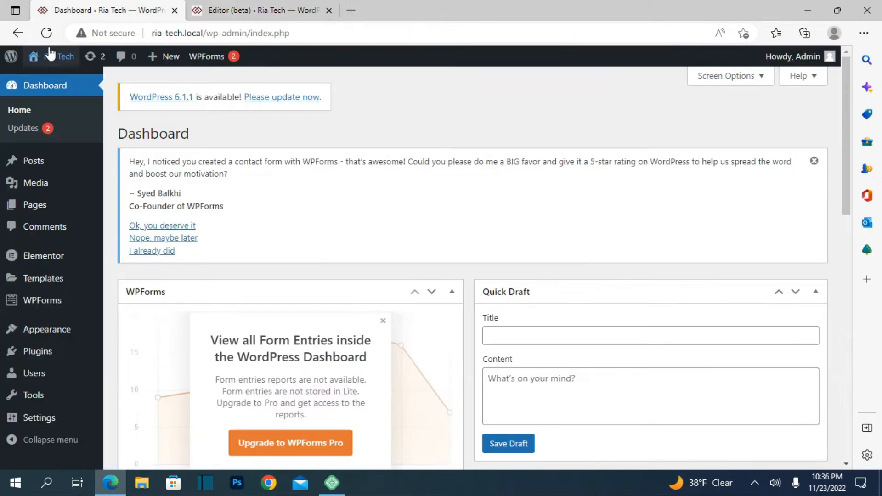
mouse_move(51, 56)
right_click(50, 89)
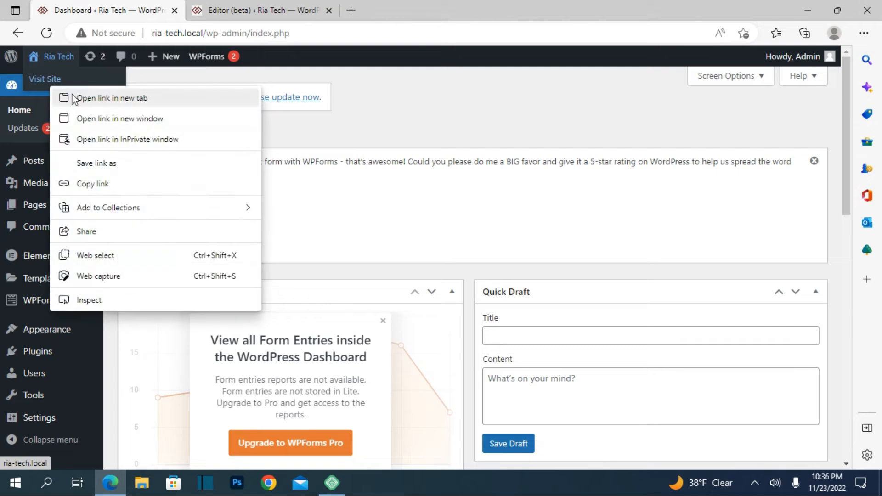
click(59, 96)
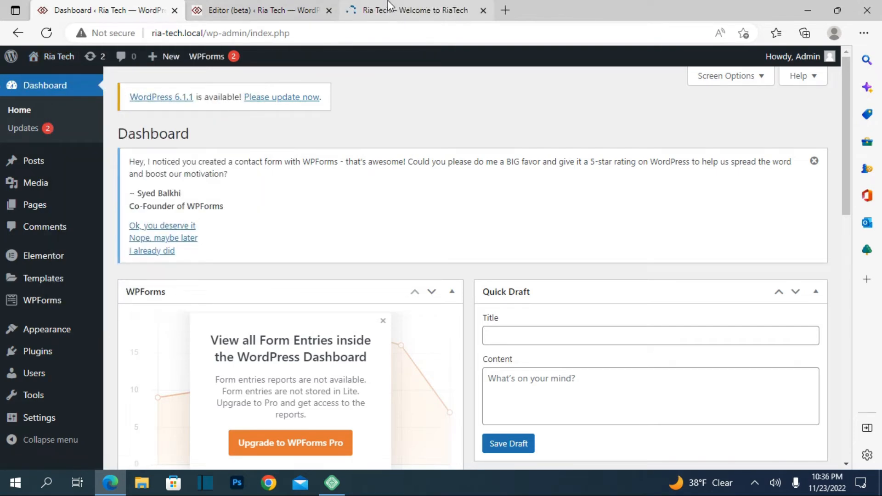
click(363, 8)
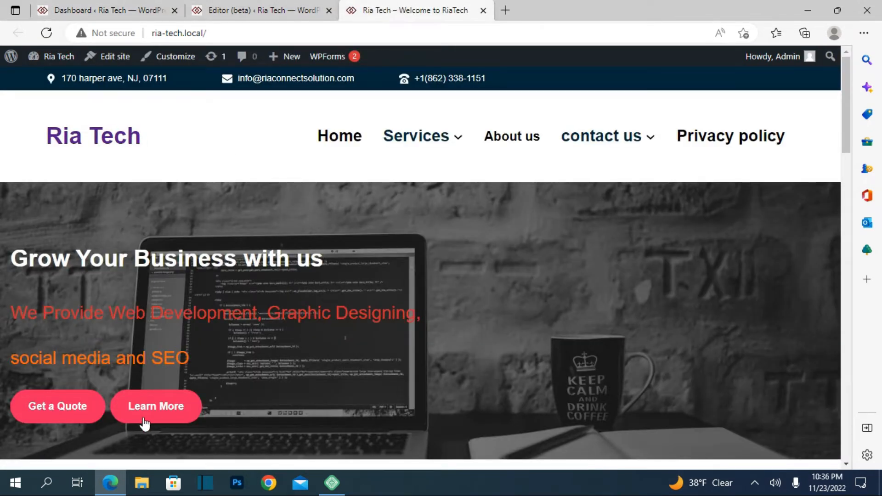
scroll(152, 418, down, 1)
scroll(153, 419, down, 2)
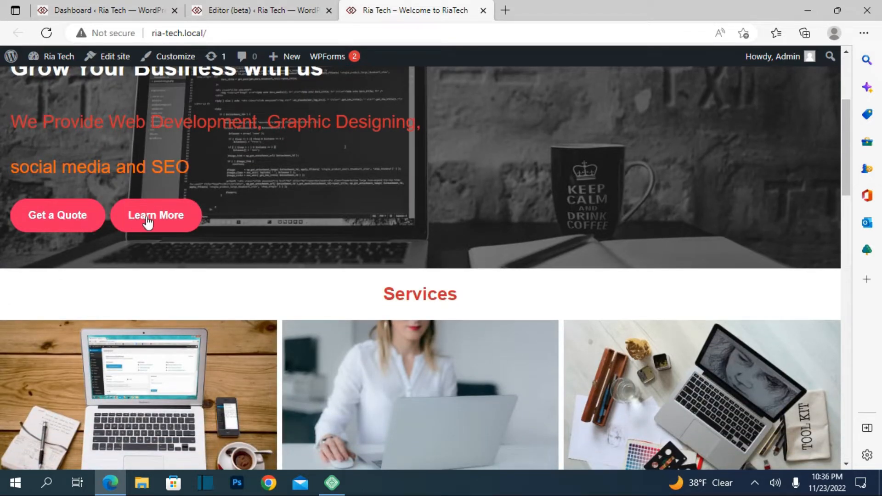
- Return to the site editor and link the "Get a Quote" button to the page ria-tech.local/contact-us/
click(291, 7)
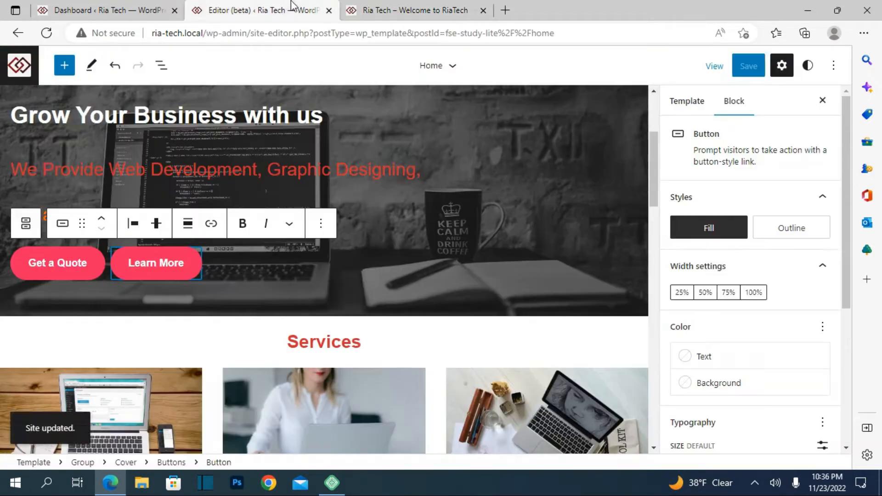
click(61, 250)
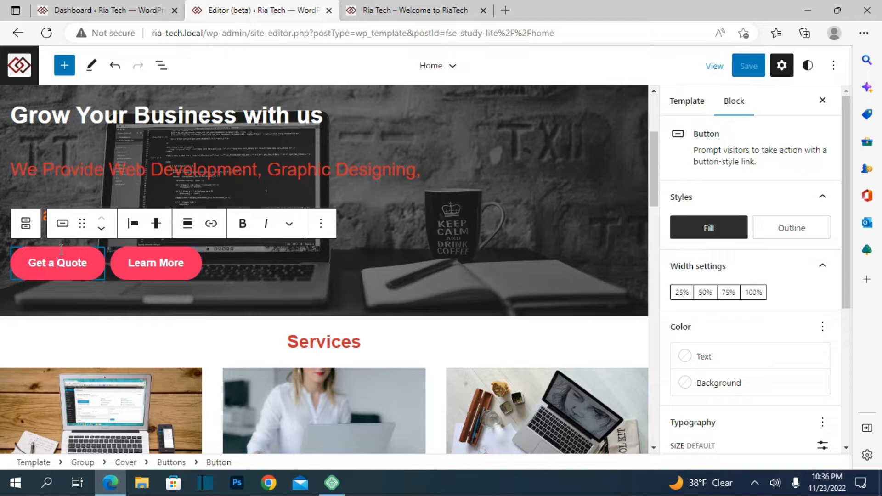
click(22, 259)
click(211, 225)
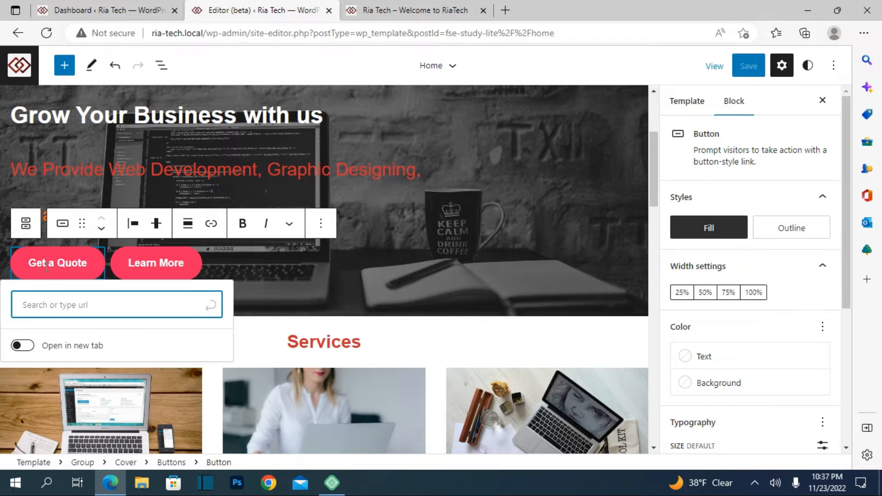
text(contact)
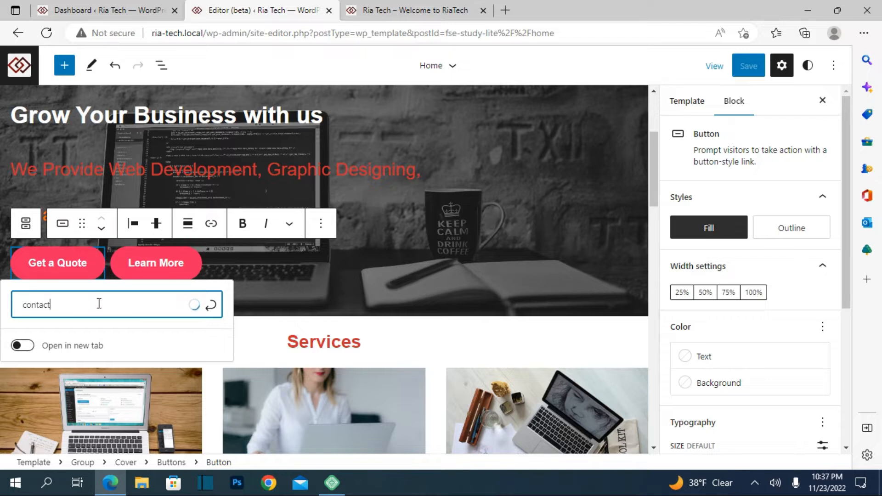
click(110, 347)
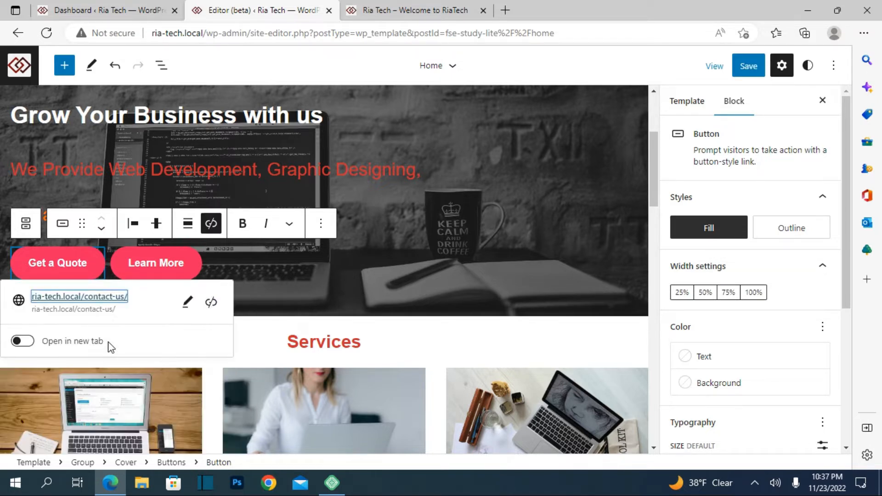
- Link the hero cover's "Learn More" button to the page ria-tech.local/contact-us/ and save the Home template
click(164, 266)
click(132, 275)
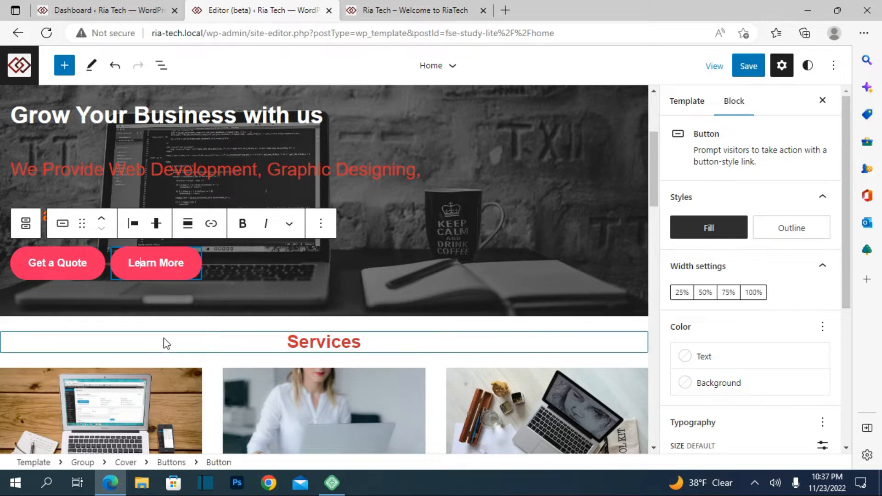
scroll(169, 331, down, 6)
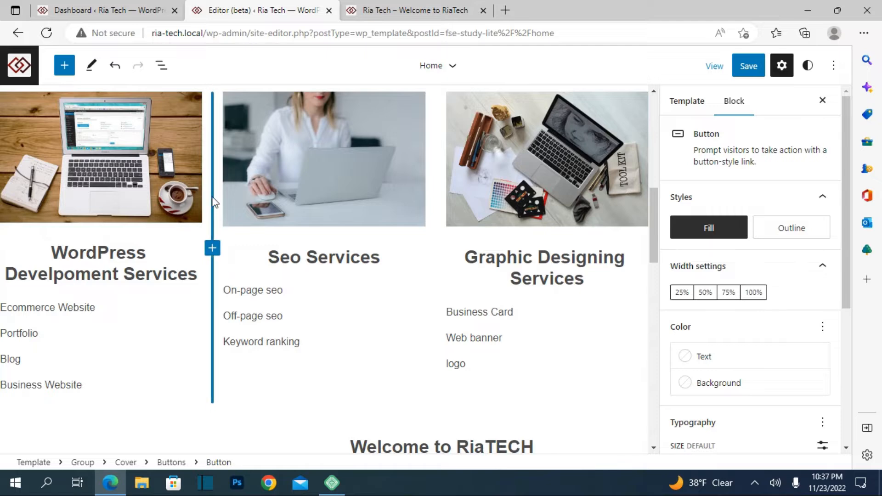
scroll(202, 202, up, 4)
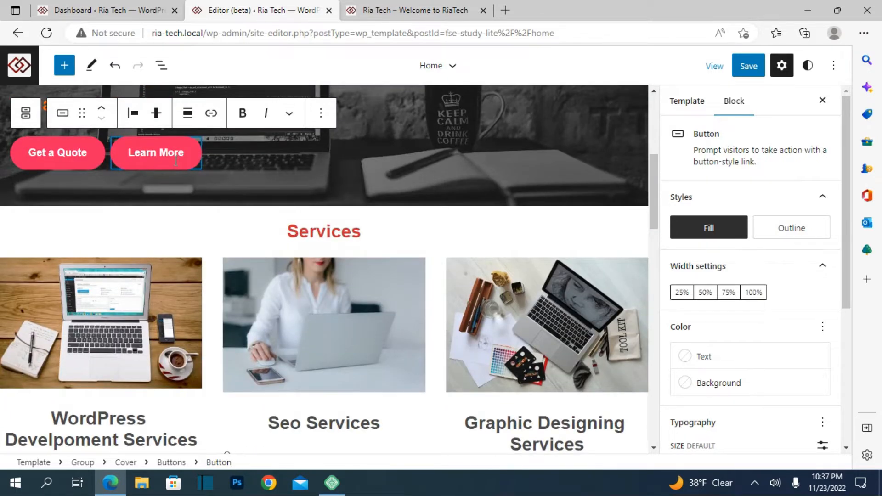
click(212, 114)
text(contact)
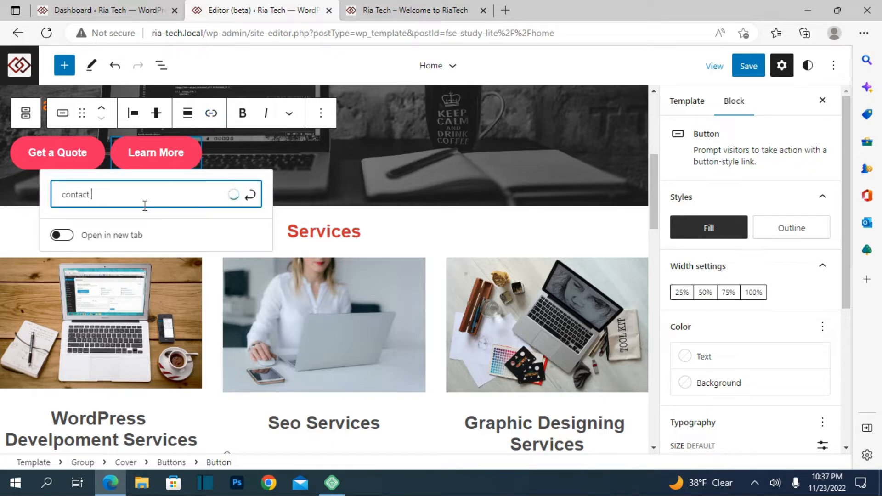
text( us)
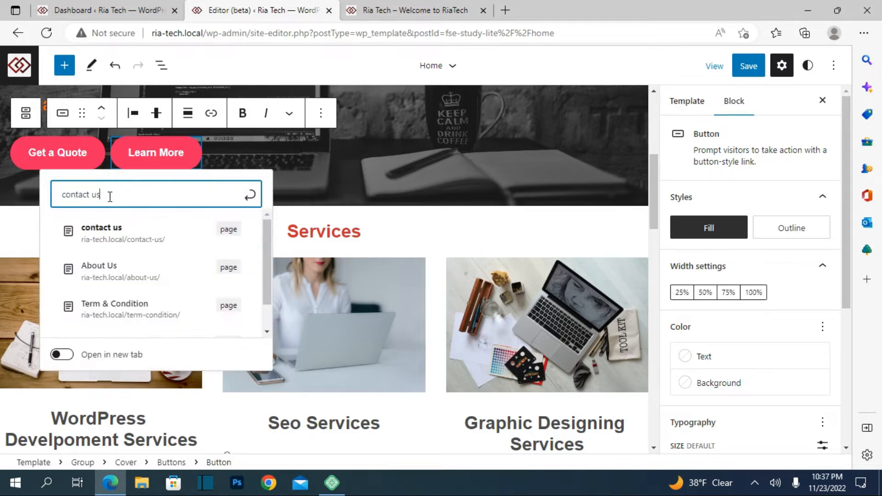
click(106, 242)
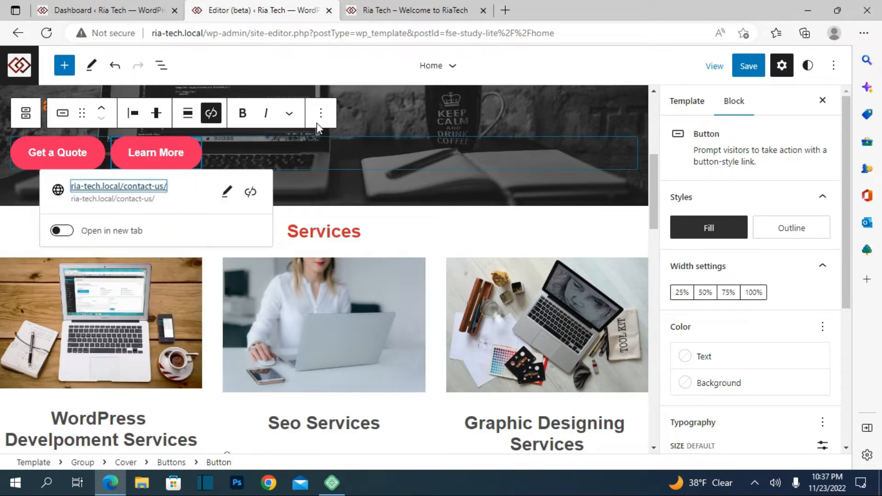
click(759, 66)
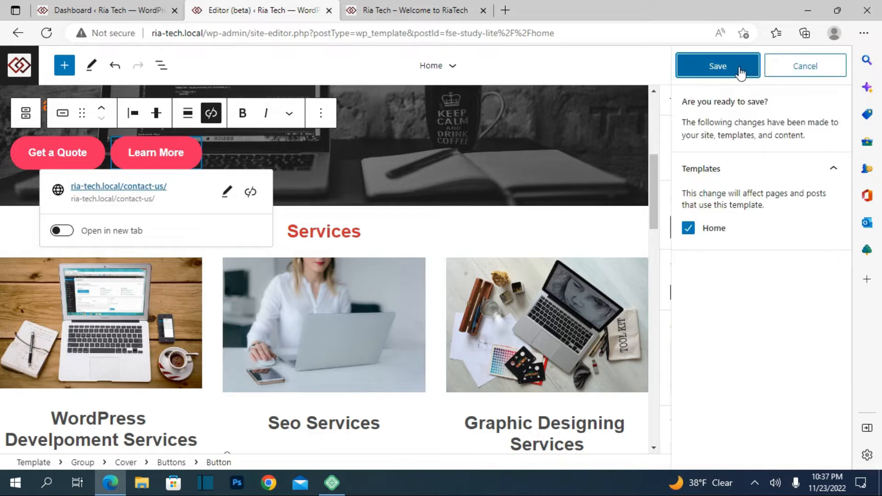
click(741, 71)
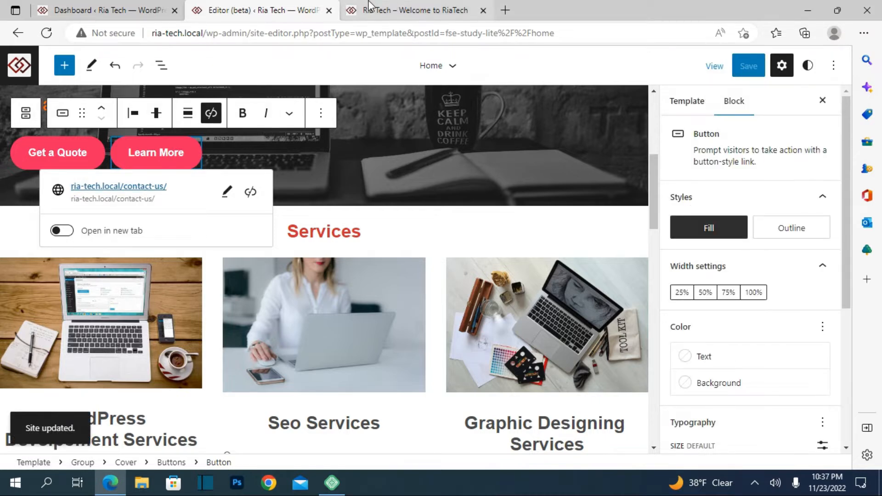
- Test the hero's "Get a Quote" link on the reloaded live site, then return to the homepage and view its services section
click(369, 6)
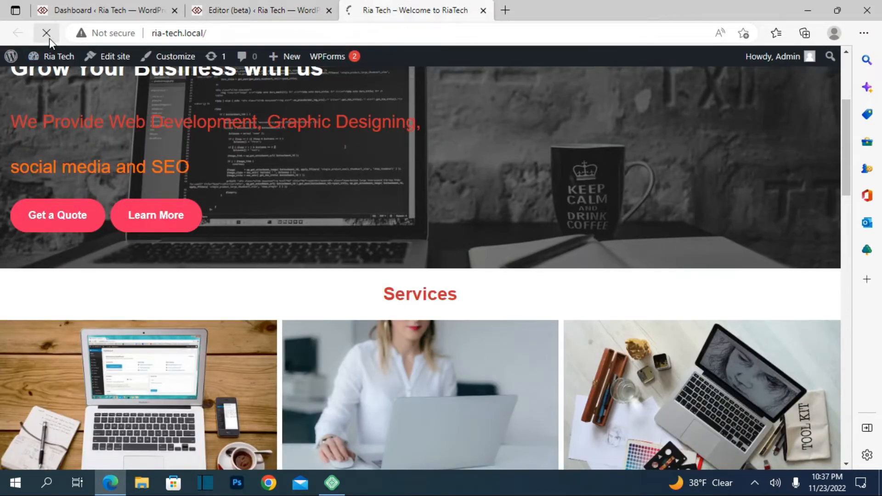
click(65, 220)
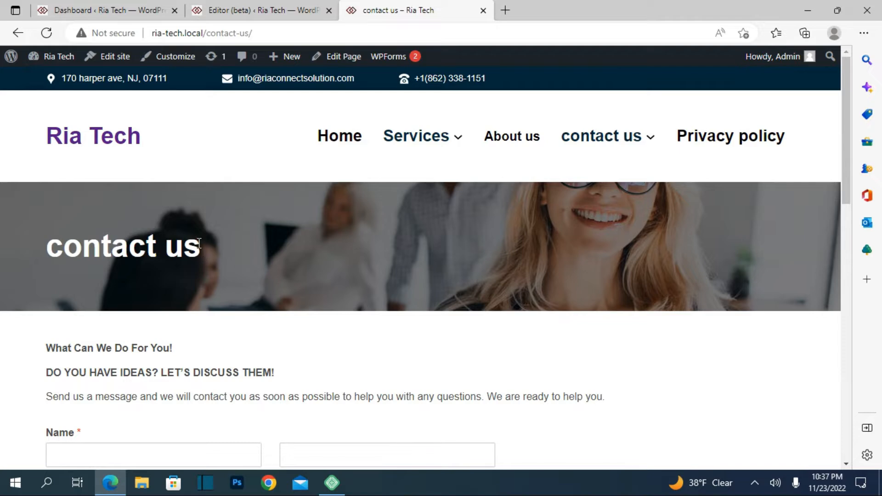
scroll(198, 244, down, 15)
scroll(199, 244, up, 13)
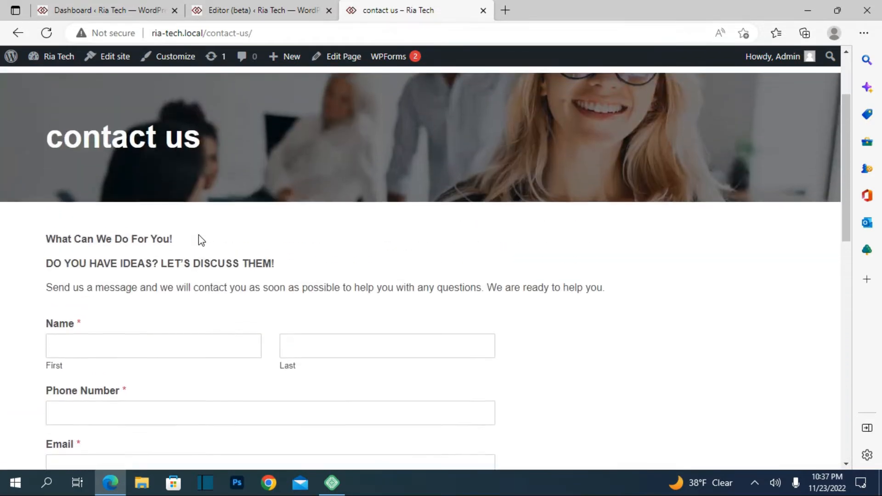
scroll(199, 235, up, 2)
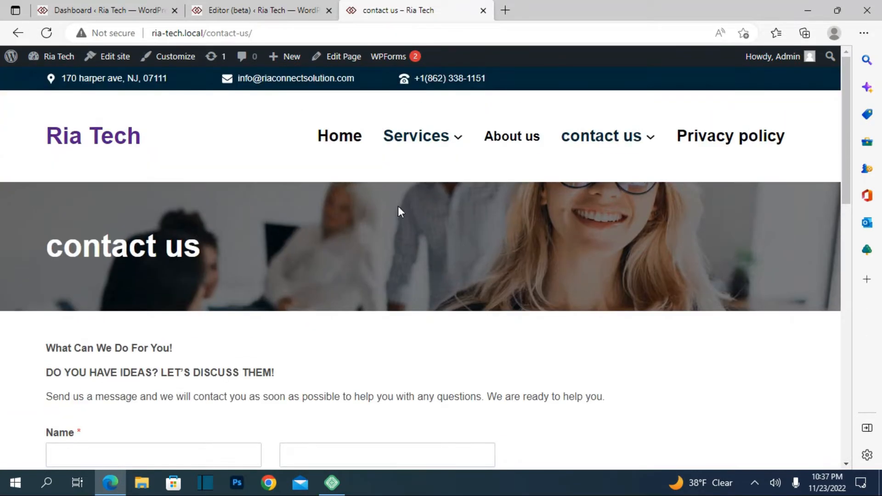
click(17, 32)
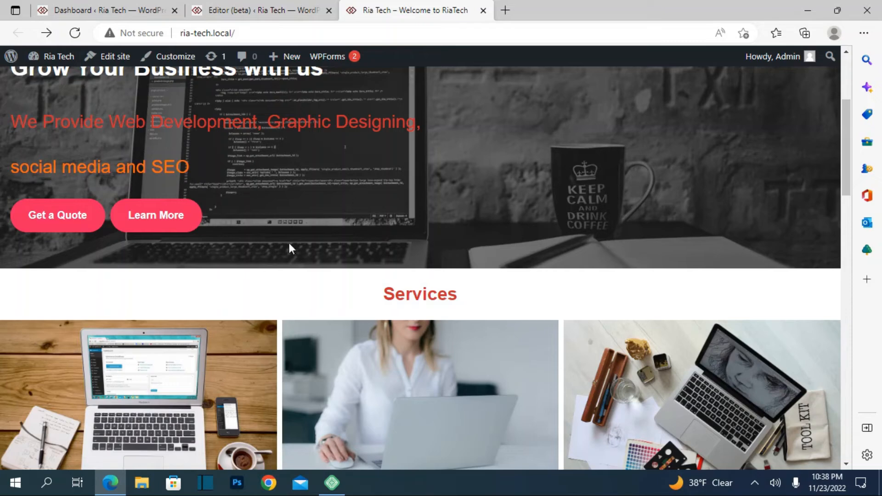
scroll(338, 225, down, 8)
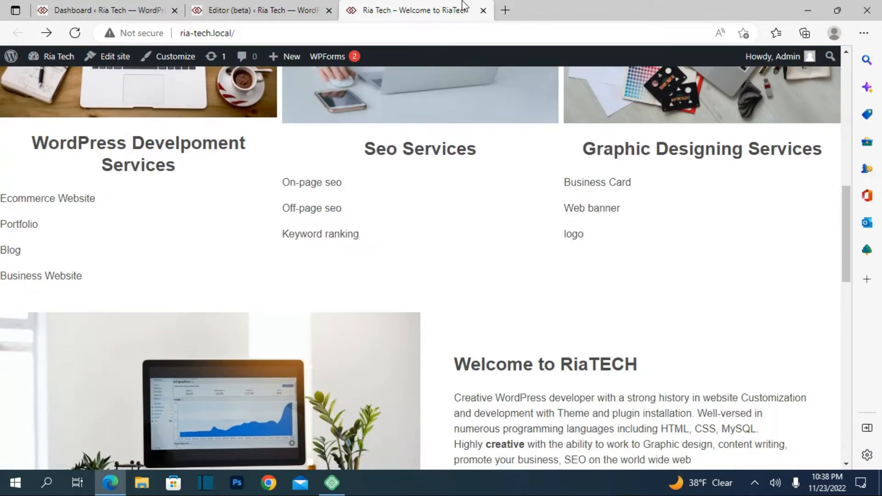
- Return to the site editor and add a Buttons block at the end of the WordPress development services column
click(294, 9)
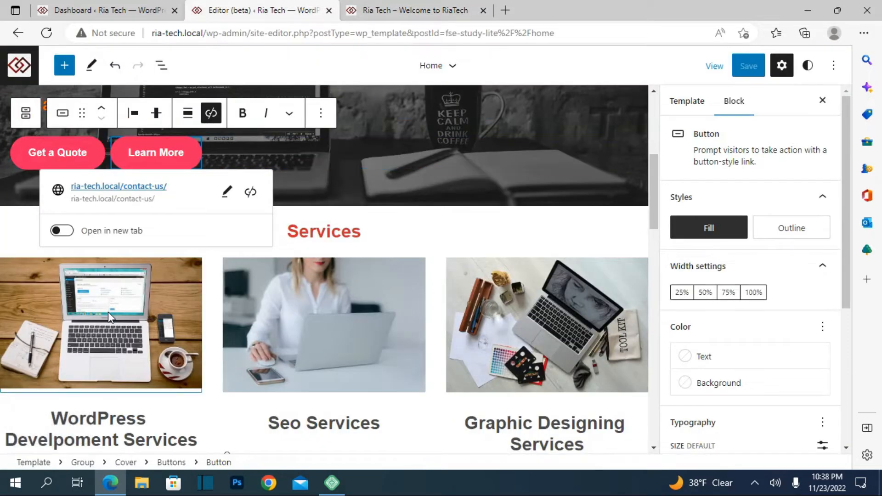
scroll(113, 316, down, 2)
click(5, 163)
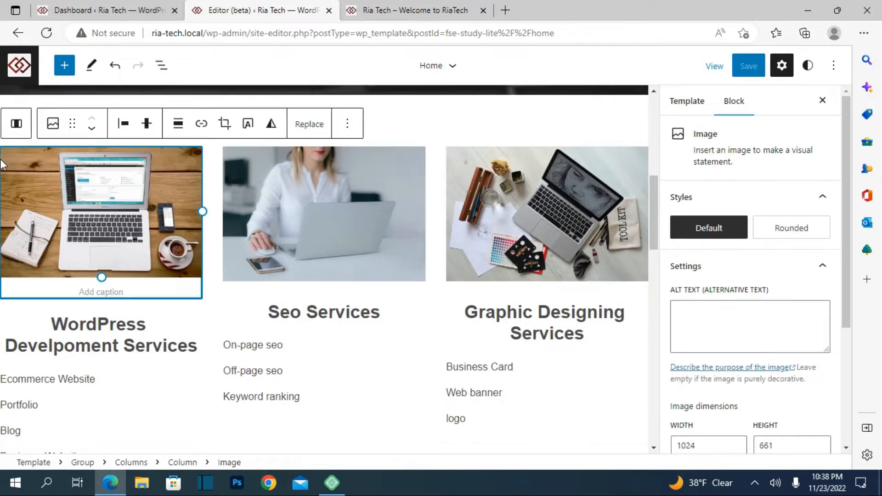
click(9, 138)
scroll(87, 238, down, 3)
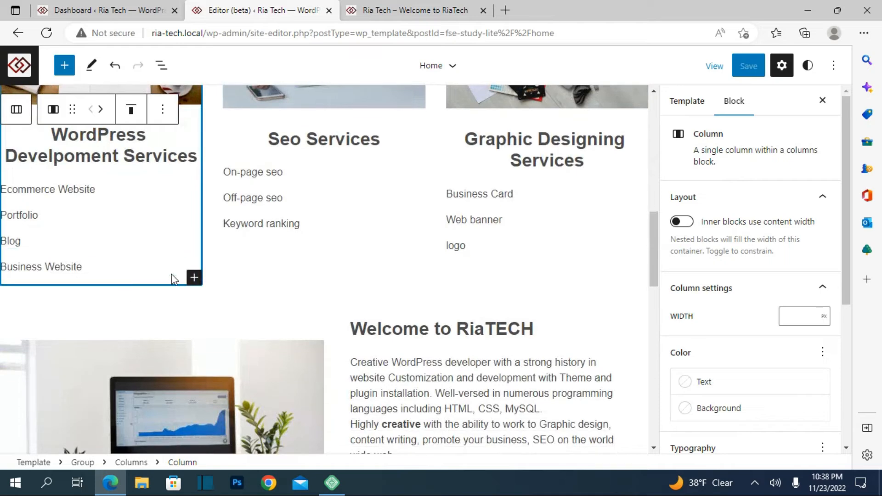
click(321, 97)
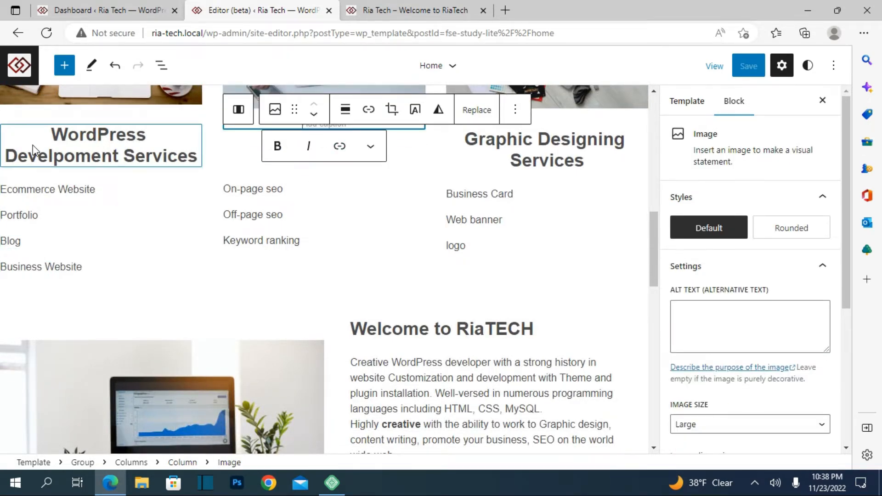
scroll(9, 199, up, 4)
click(9, 200)
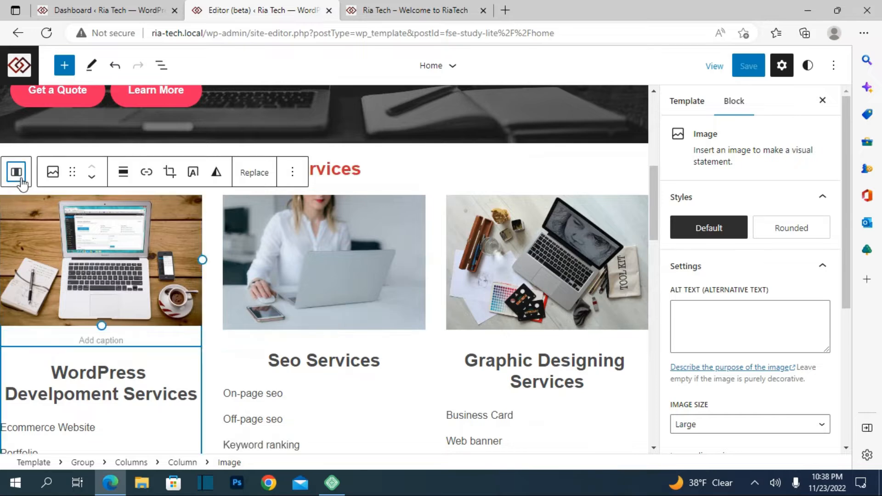
click(16, 116)
scroll(179, 187, down, 6)
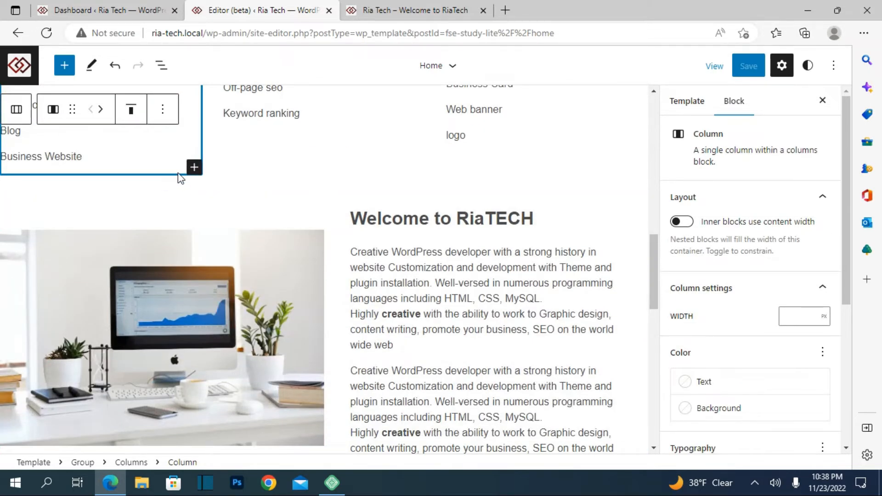
click(194, 168)
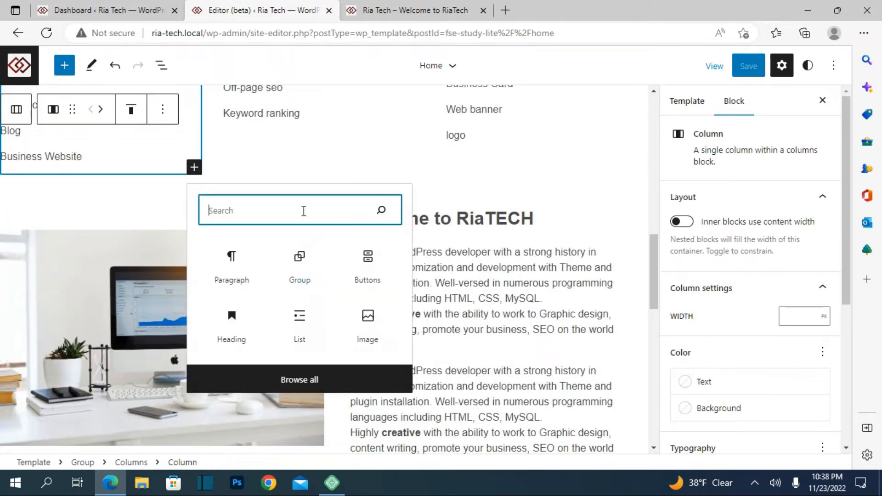
click(381, 272)
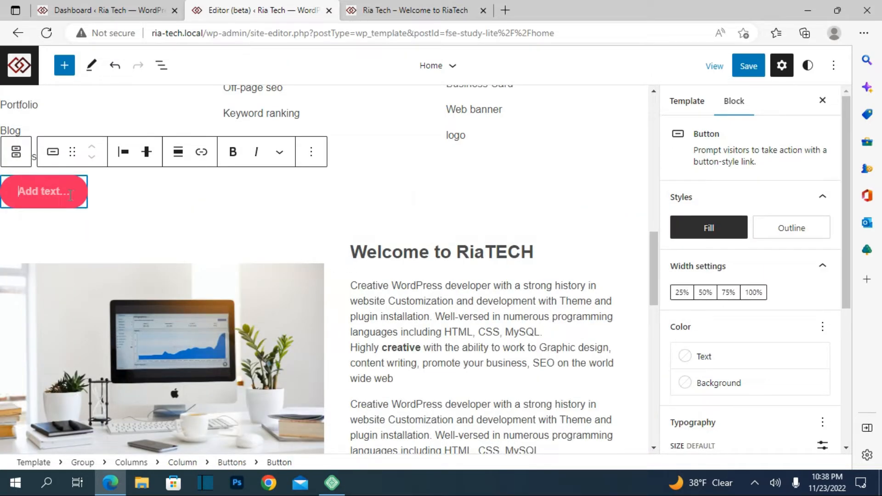
- Label the new button in the WordPress development services column "Get a Quote"
scroll(70, 196, up, 1)
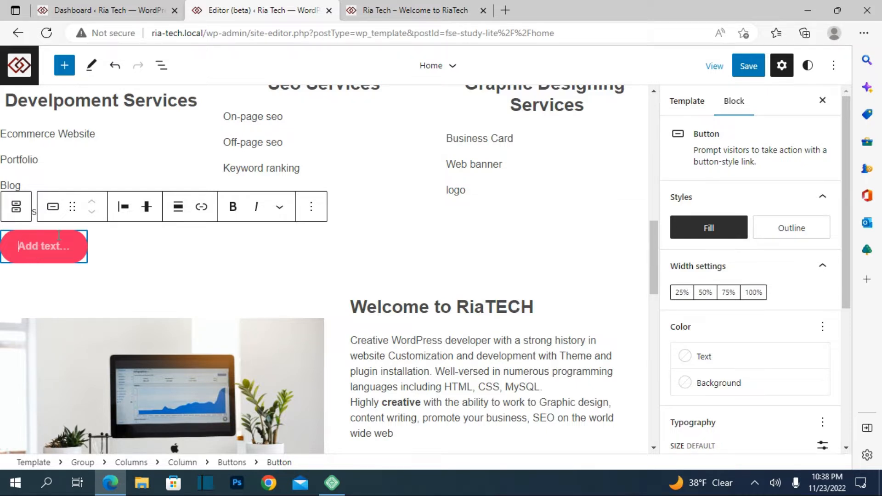
text(Get )
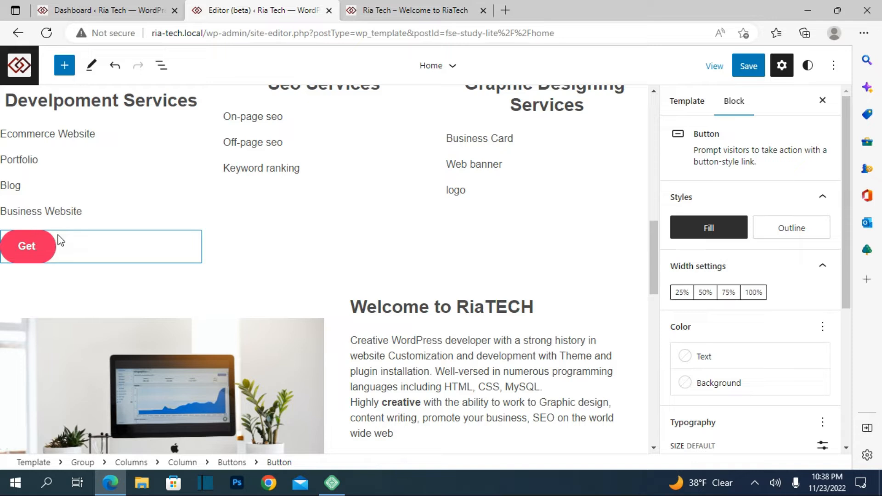
text(a )
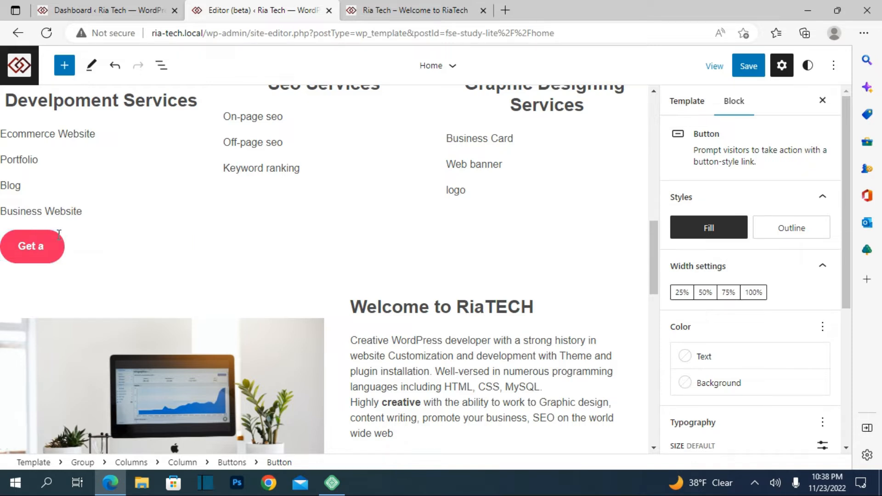
text(Quite)
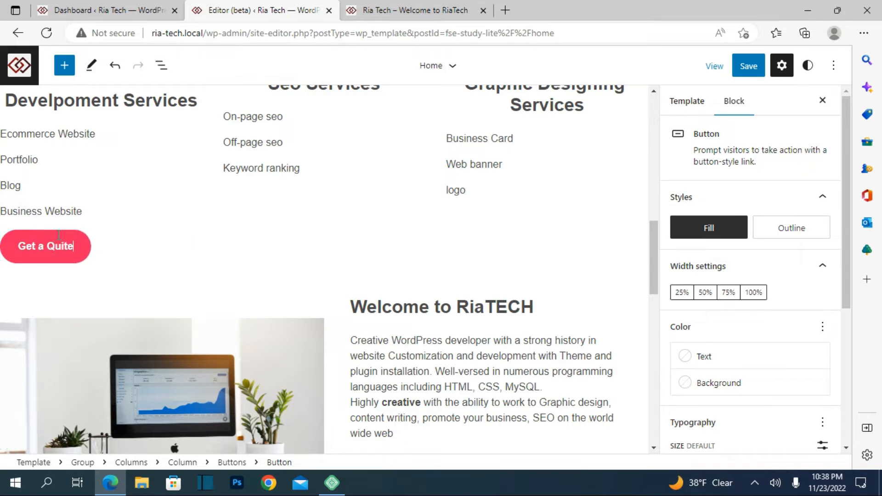
key(BackSpace)
key(BackSpace)
key(BackSpace)
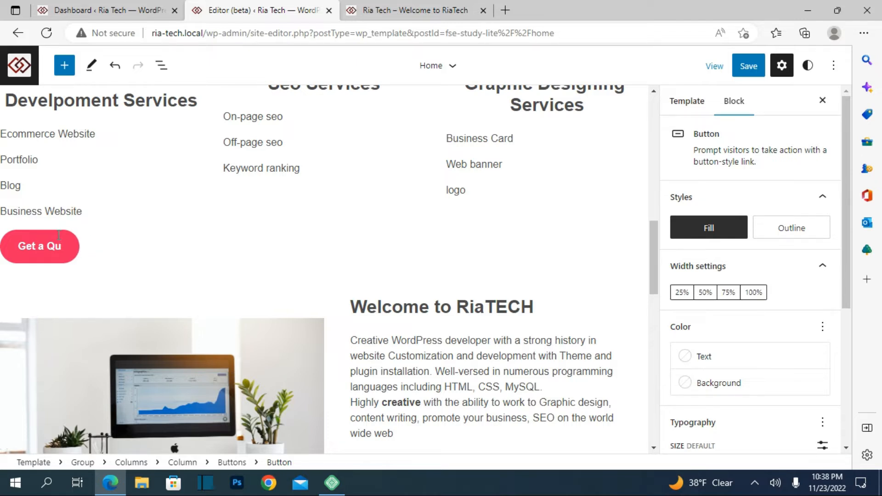
text(ote)
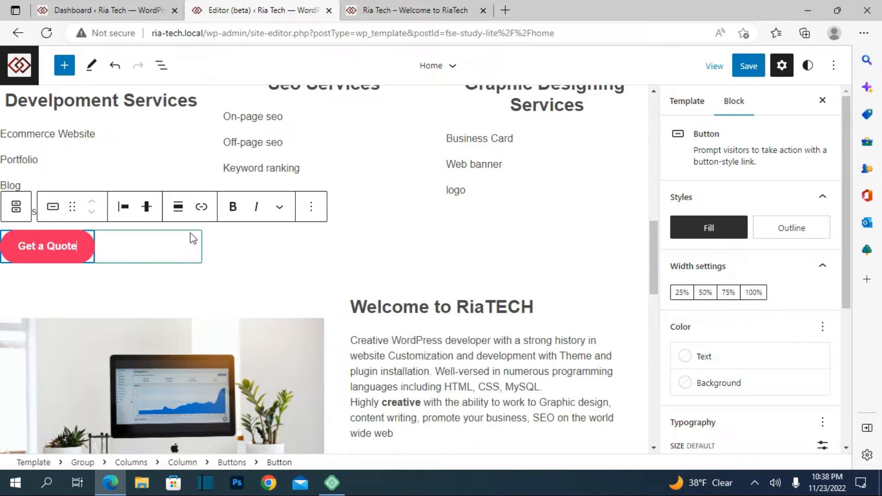
- Link the services column's "Get a Quote" button to the page ria-tech.local/contact-us/ and save the site changes
click(201, 206)
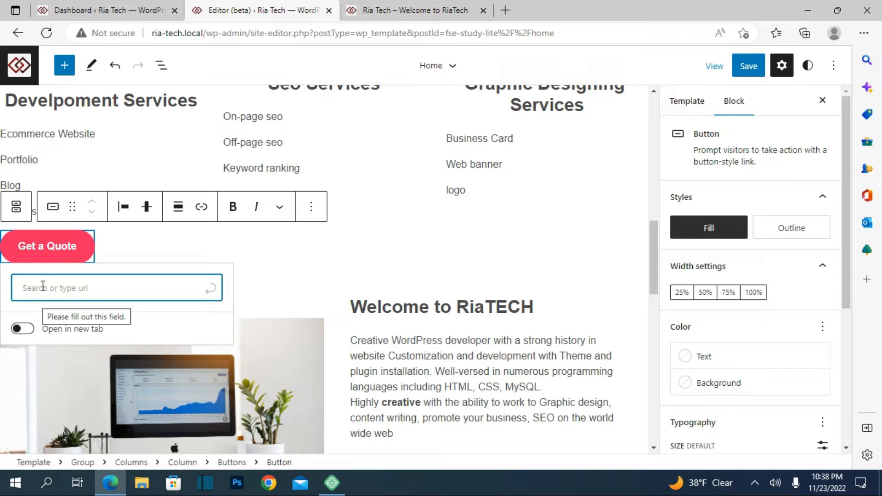
text(cont)
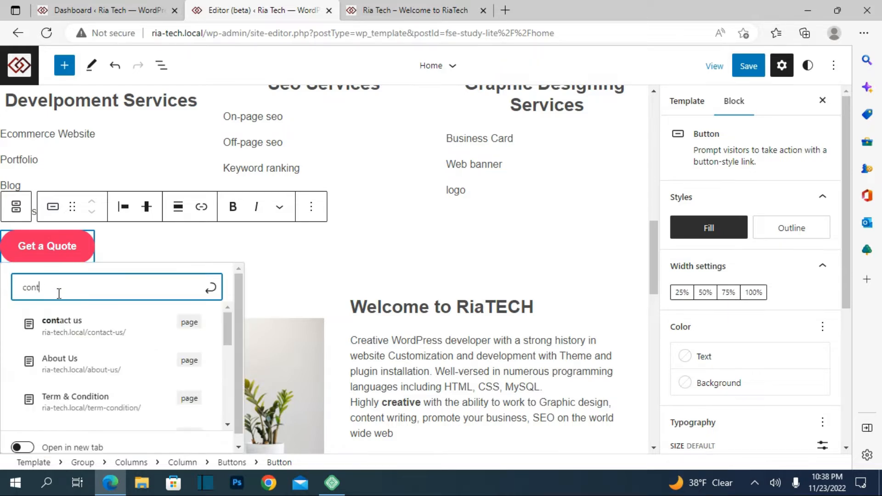
click(67, 320)
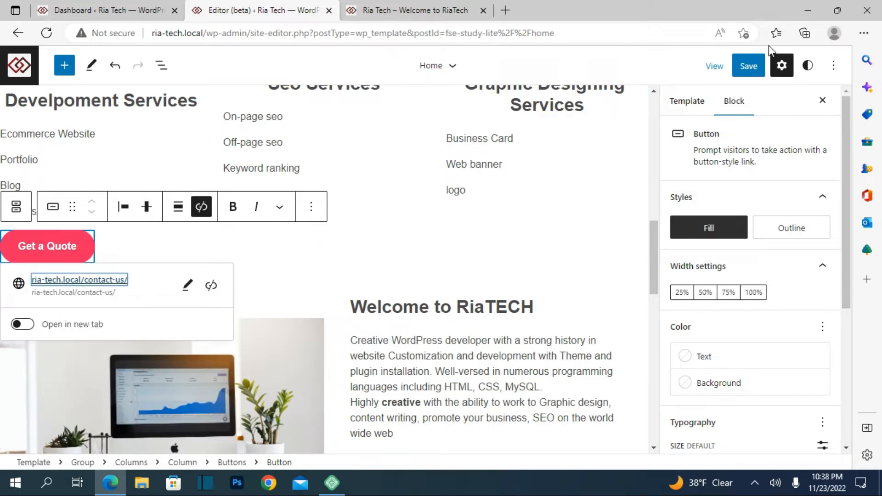
click(749, 66)
click(744, 69)
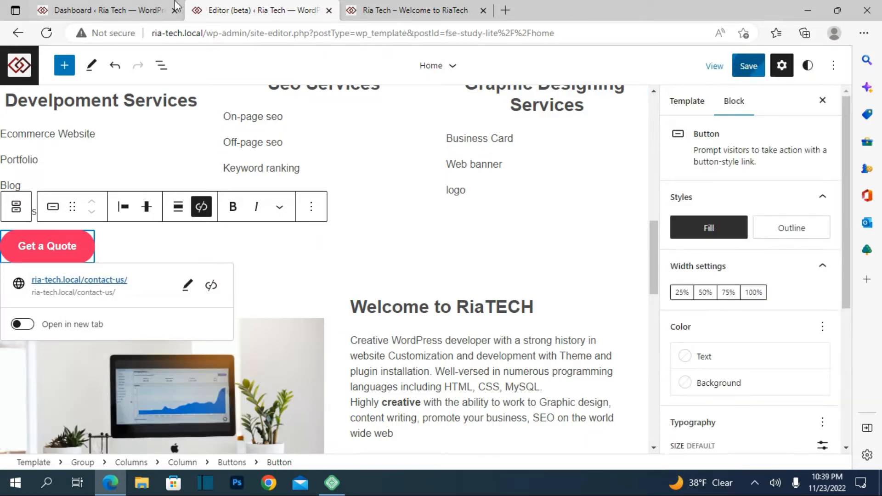
- Reload the live homepage and check the buttons in the WordPress development services column and the hero banner
click(394, 8)
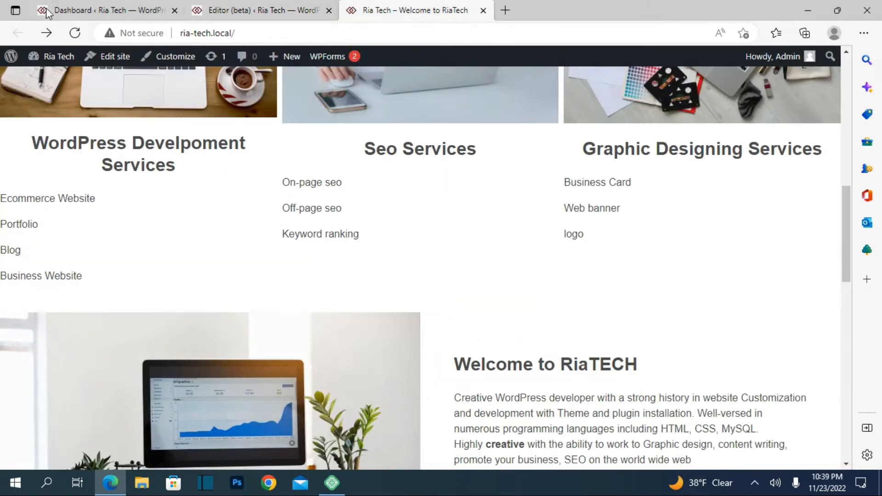
click(78, 36)
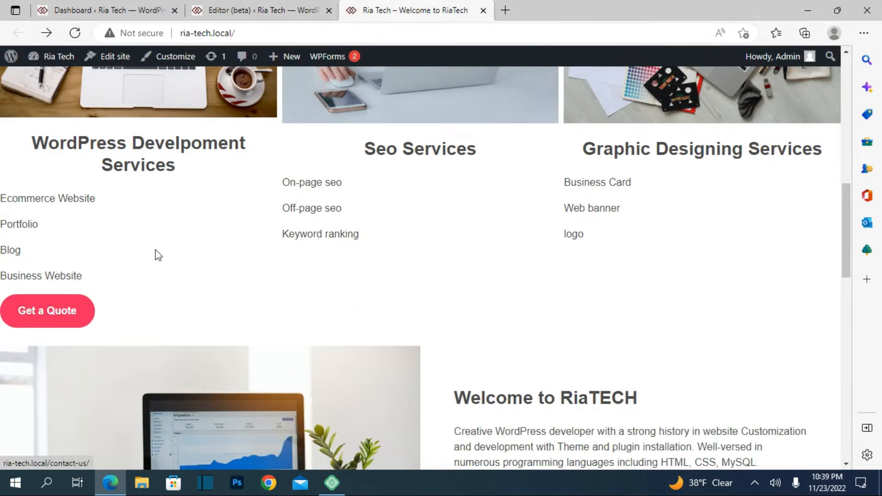
scroll(163, 242, up, 10)
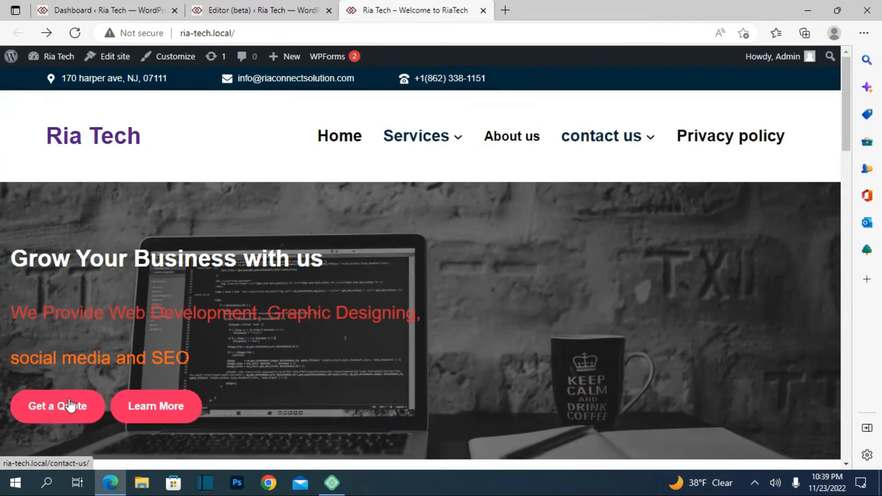
- Return to the site editor, center the "Get a Quote" button within the WordPress development services column and save the site changes
click(258, 10)
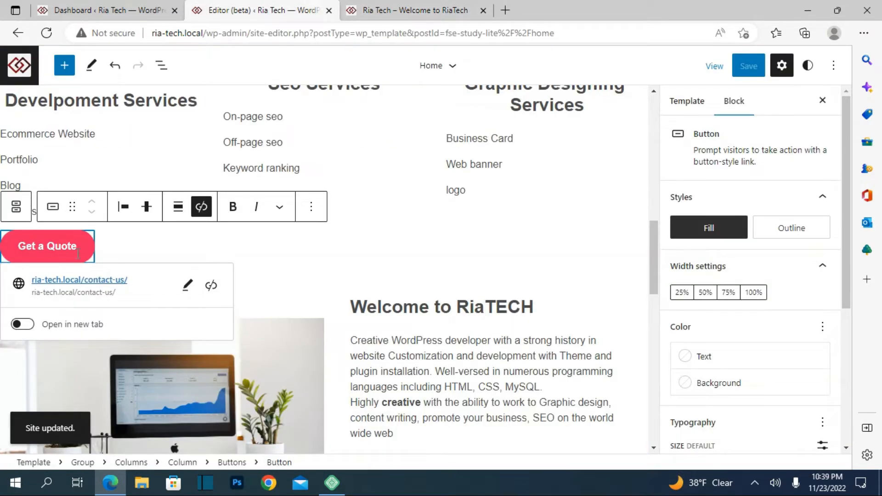
click(124, 259)
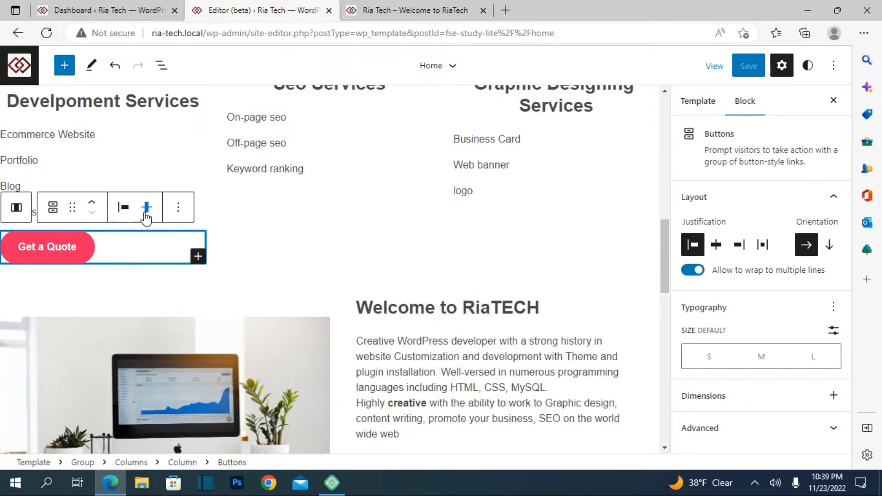
click(123, 207)
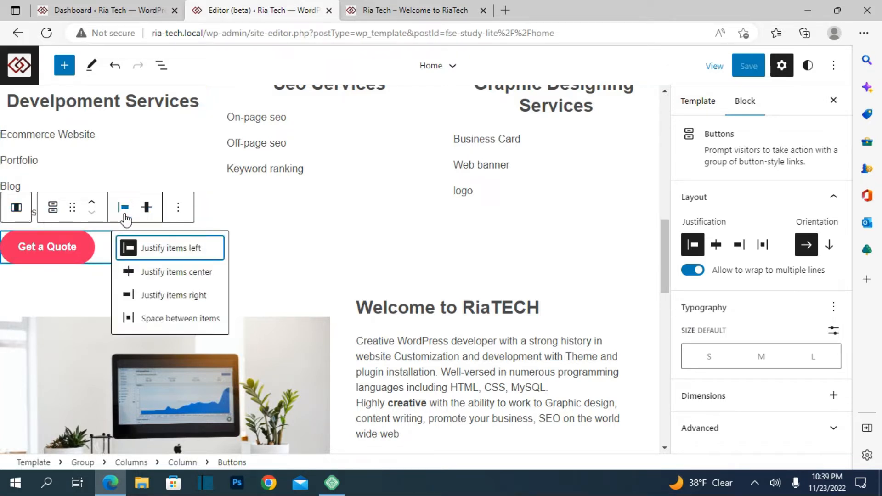
click(148, 275)
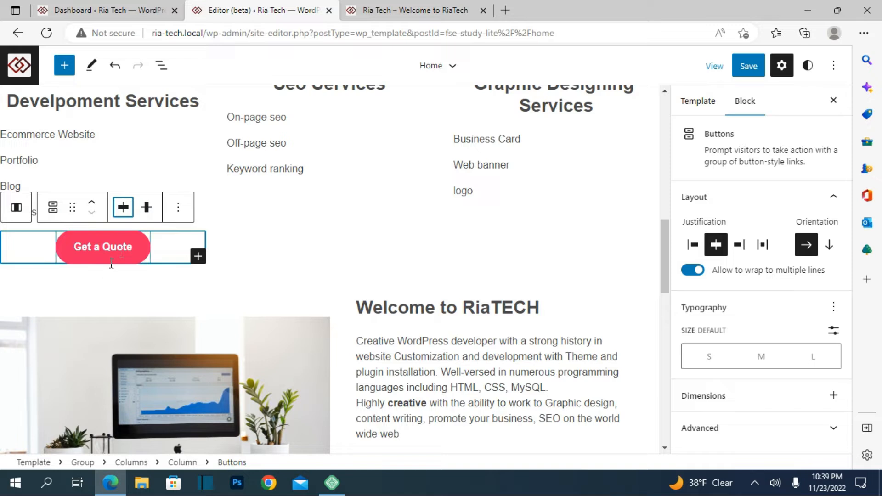
click(124, 206)
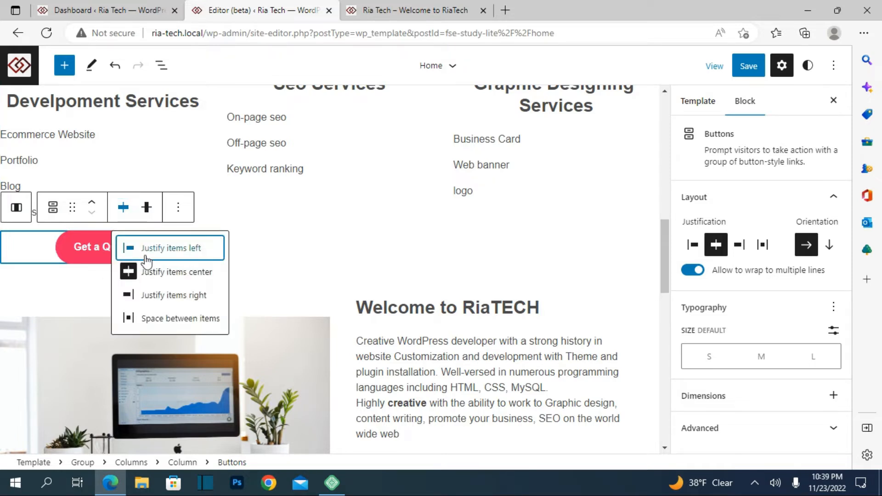
click(147, 293)
click(122, 207)
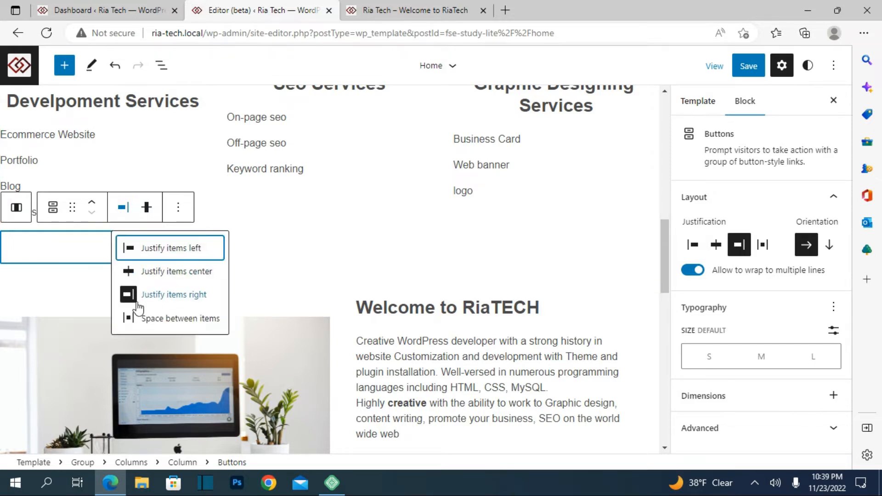
click(153, 269)
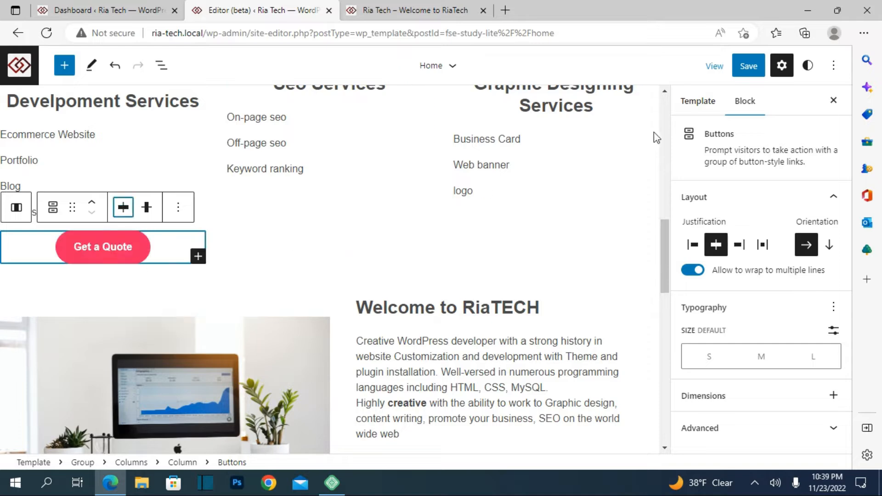
click(749, 65)
click(717, 65)
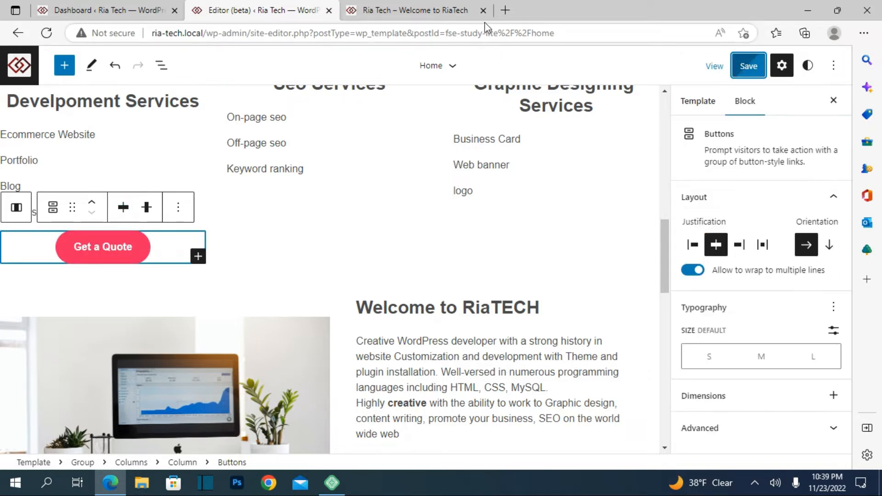
- Reload the live homepage and check the alignment of the services column's "Get a Quote" button
click(416, 10)
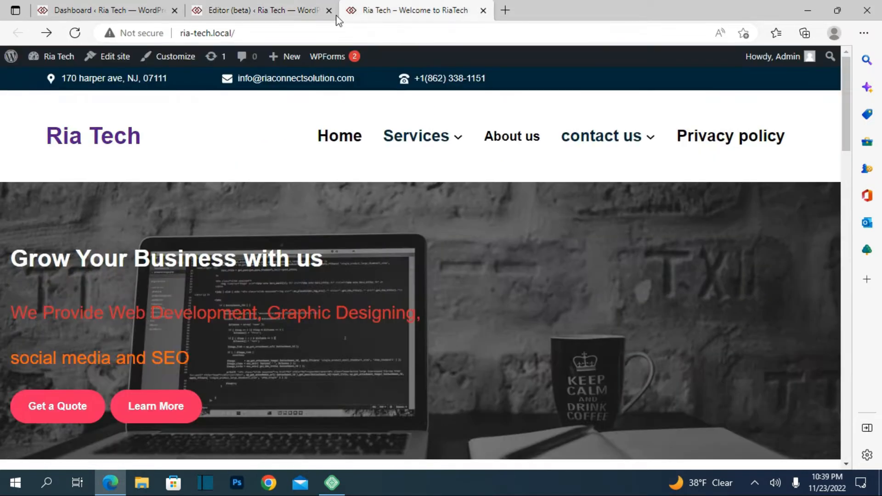
click(76, 33)
scroll(179, 297, down, 7)
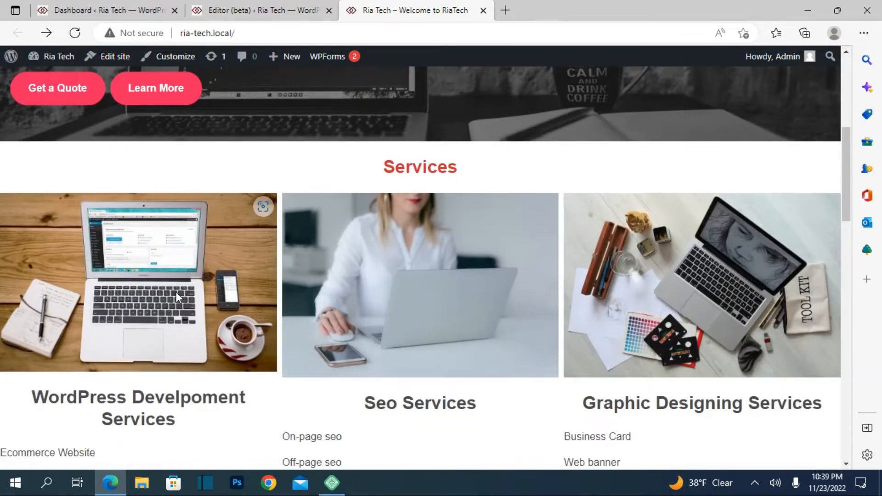
scroll(177, 295, down, 7)
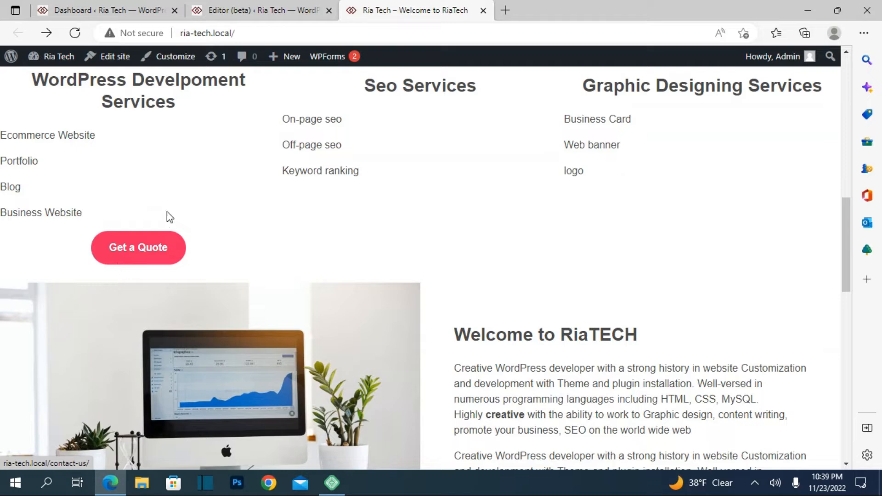
scroll(57, 313, up, 14)
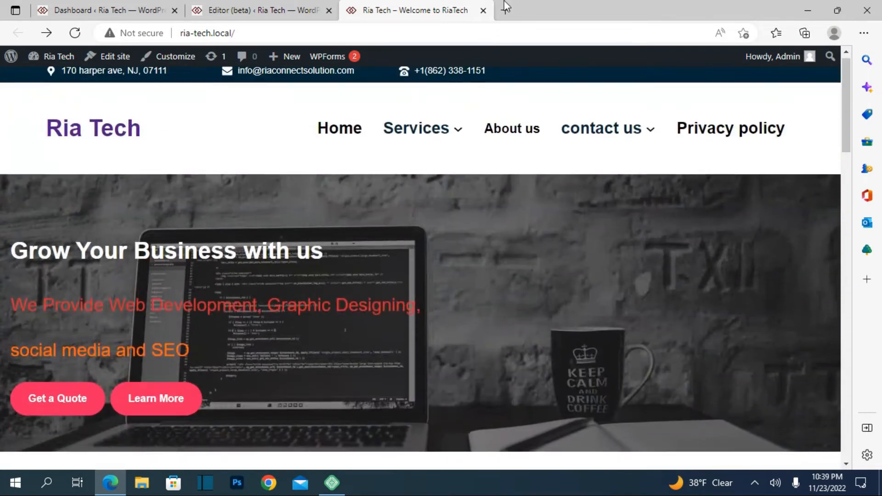
- Back in the site editor, try several text colors on the services column's "Get a Quote" button and settle on White
click(290, 11)
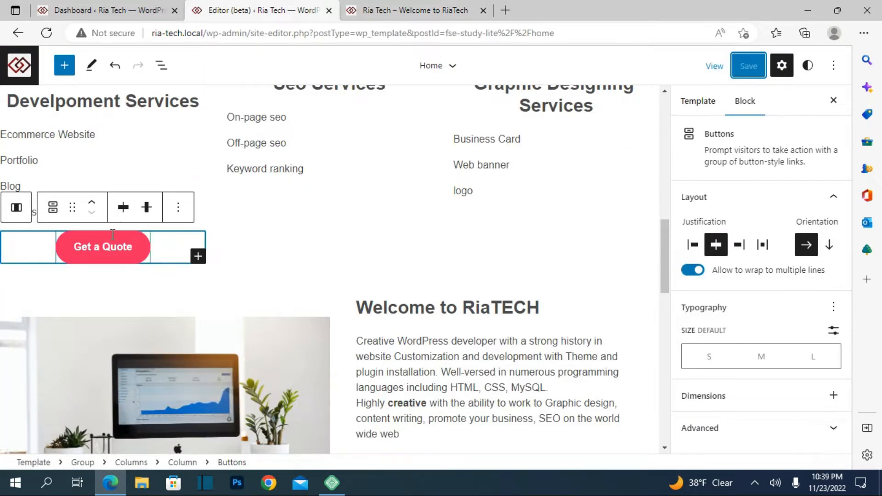
click(140, 244)
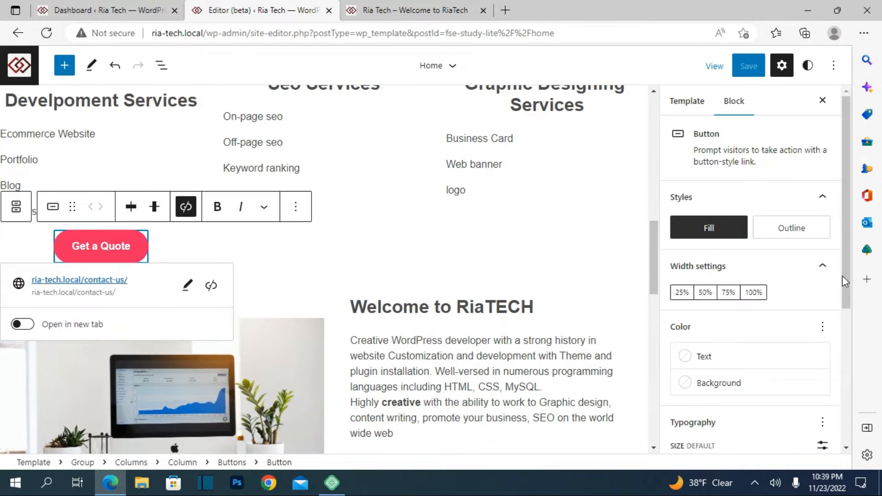
scroll(730, 246, down, 3)
click(710, 248)
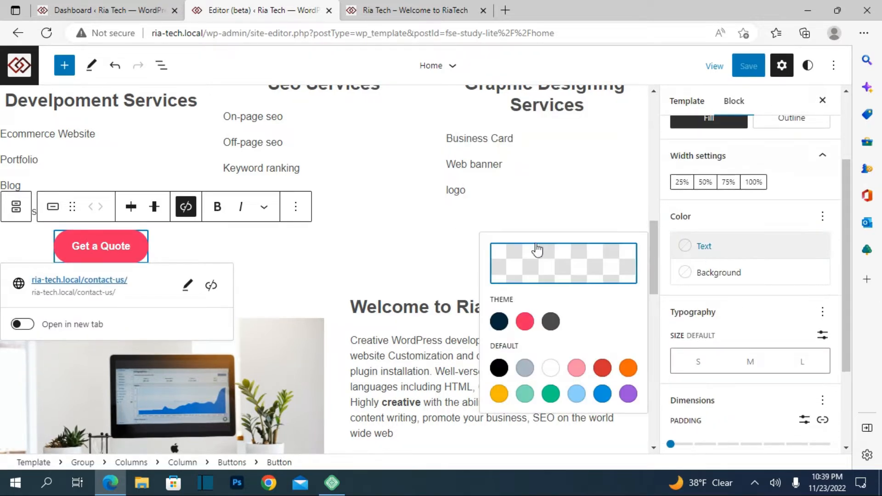
click(550, 321)
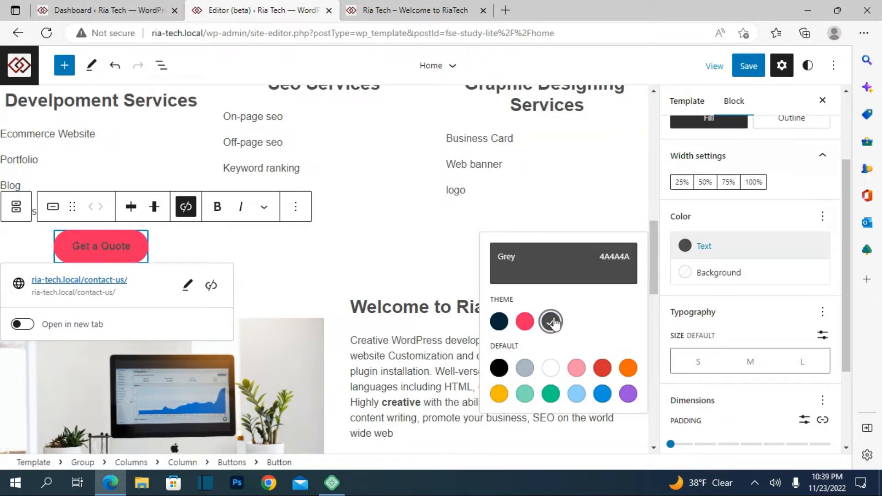
click(576, 367)
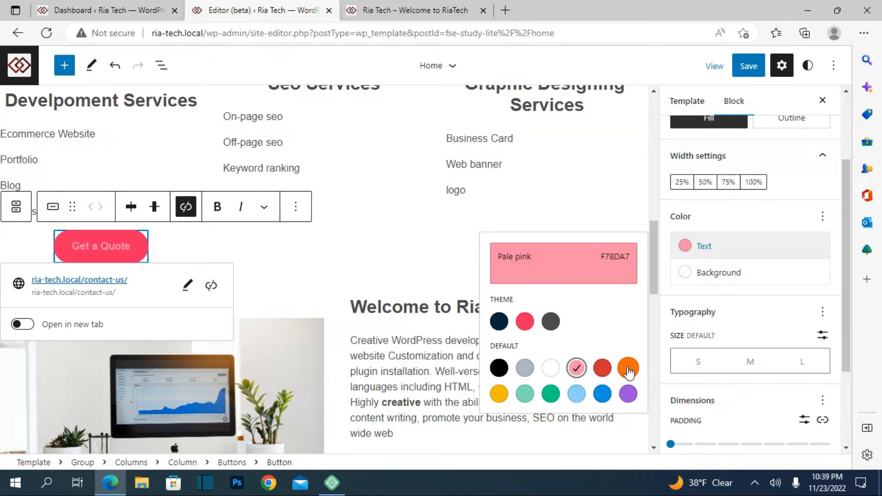
click(626, 369)
click(550, 390)
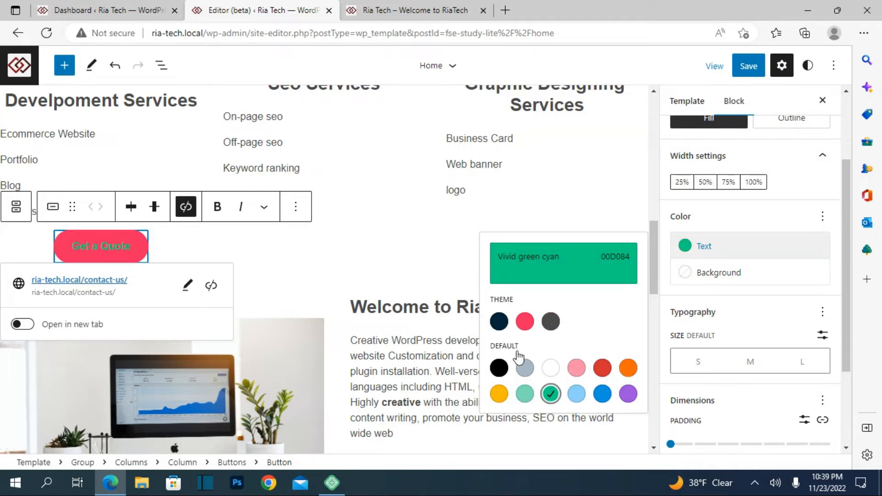
click(503, 327)
click(551, 321)
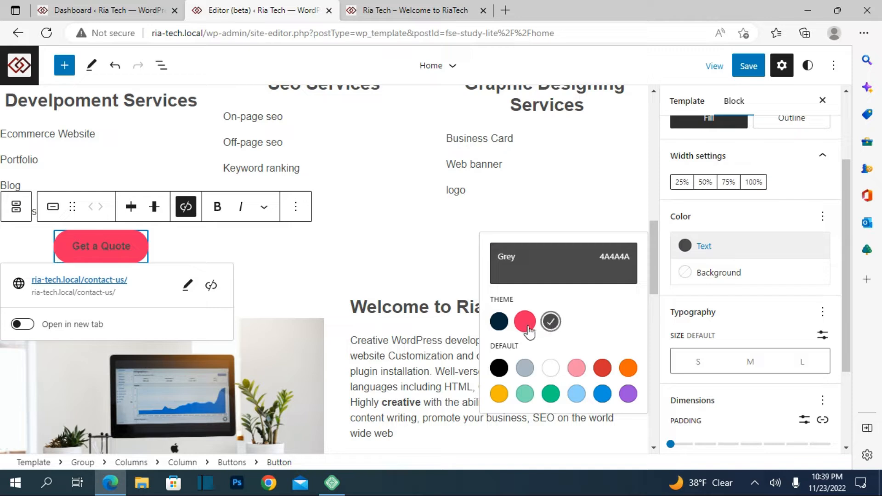
click(551, 368)
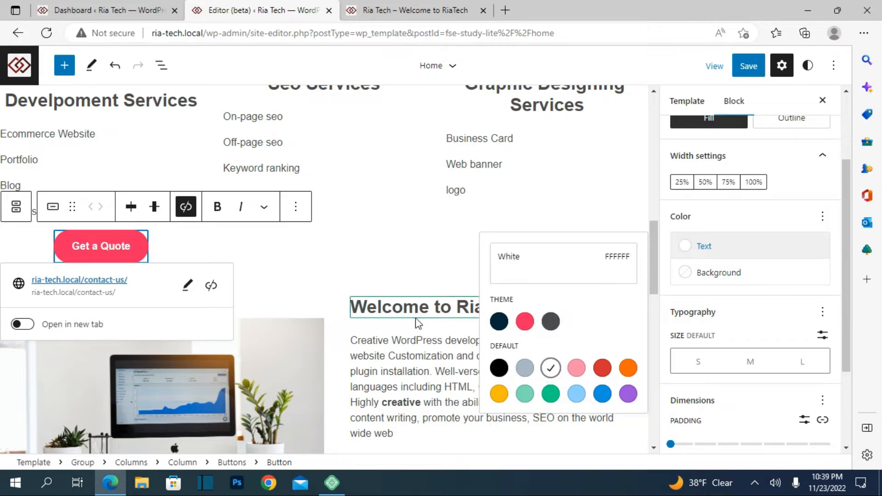
- Try several solid background colors on the services column's "Get a Quote" button and settle on the theme color DarkPink
click(723, 279)
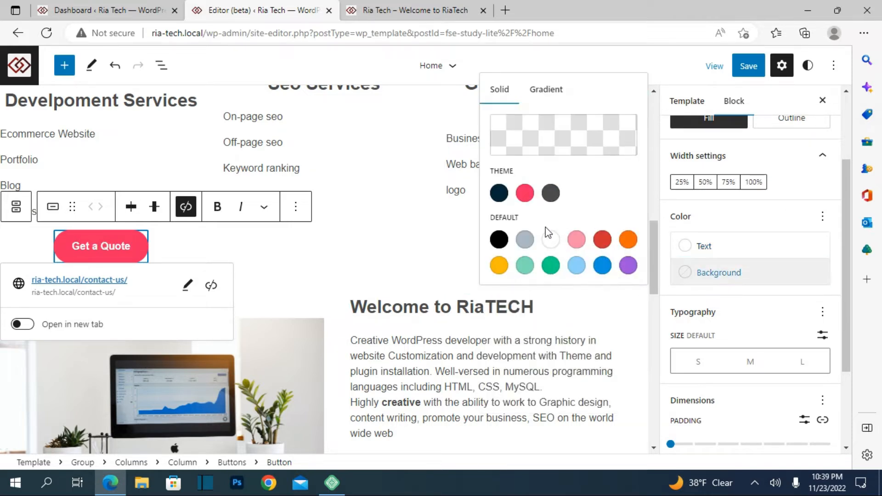
click(551, 193)
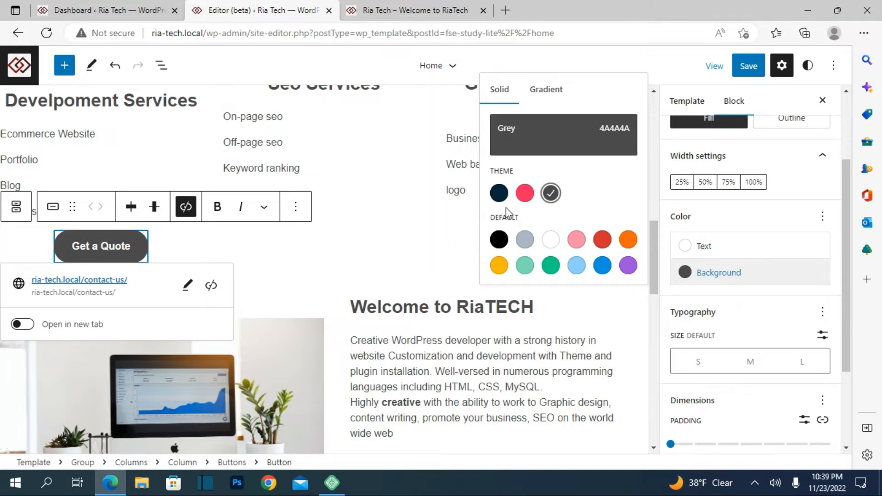
click(577, 240)
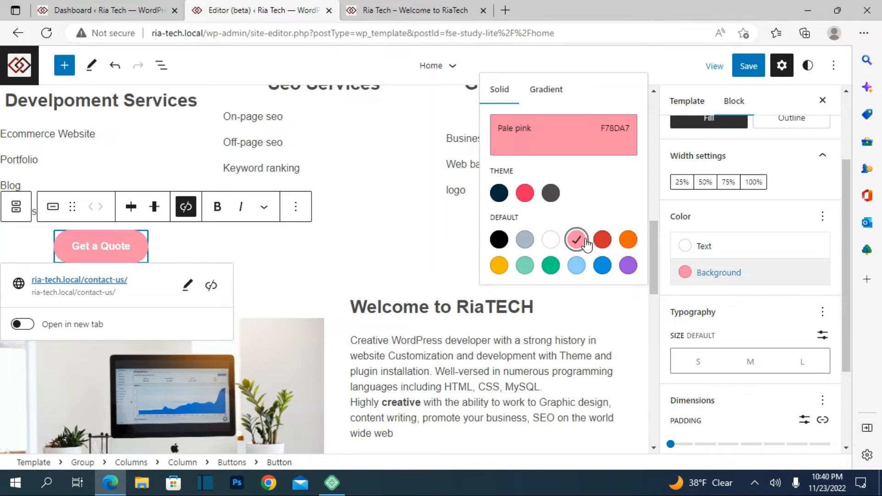
click(499, 240)
click(550, 265)
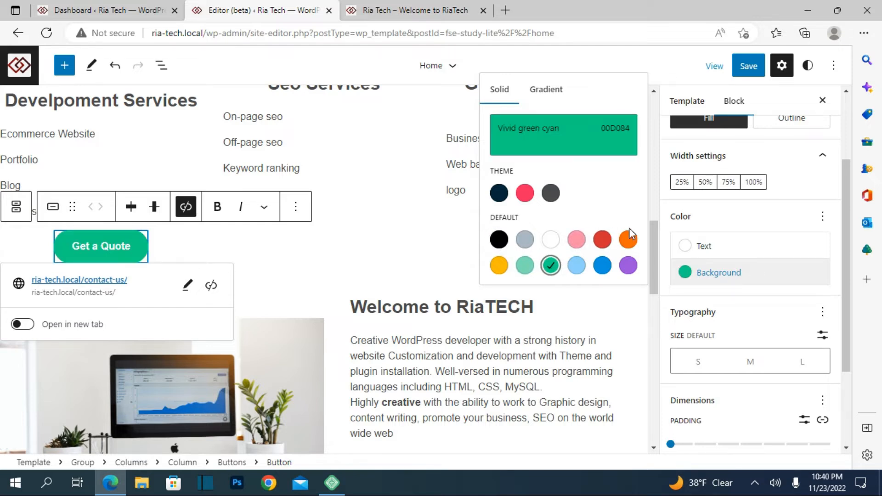
click(550, 194)
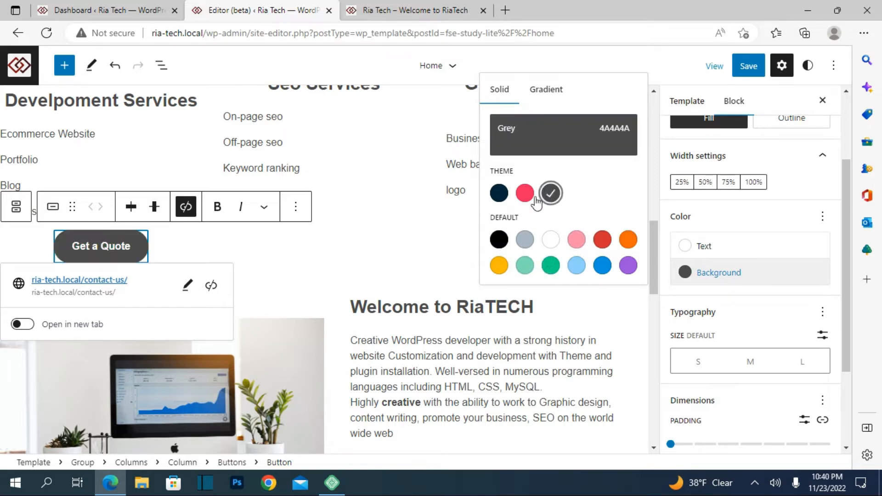
click(550, 240)
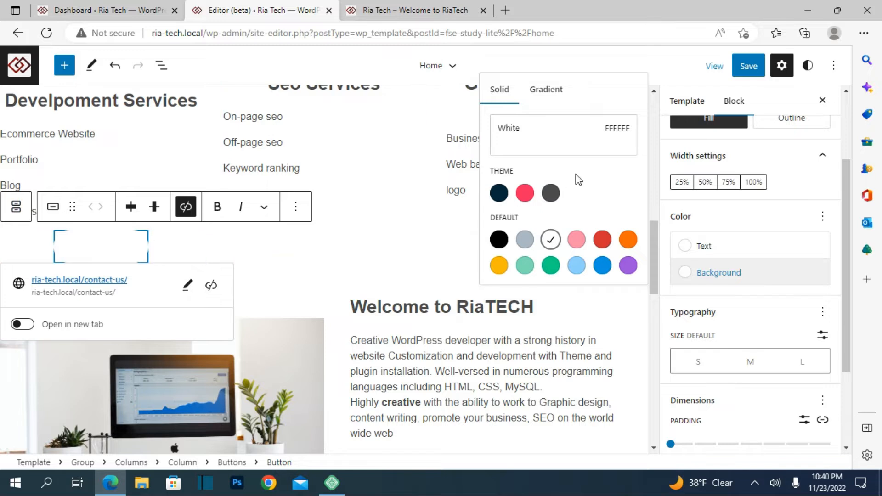
click(550, 192)
click(524, 193)
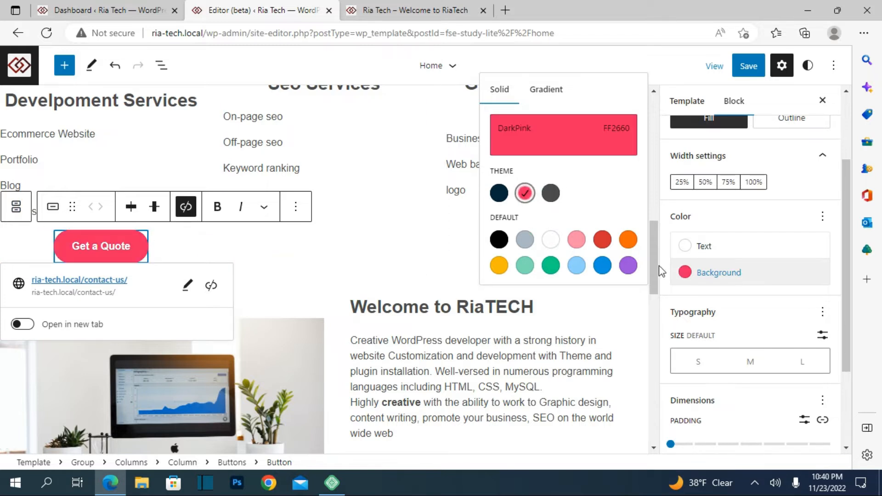
- Try the larger font sizes on the "Get a Quote" button and set its size to Small (S)
scroll(777, 260, down, 3)
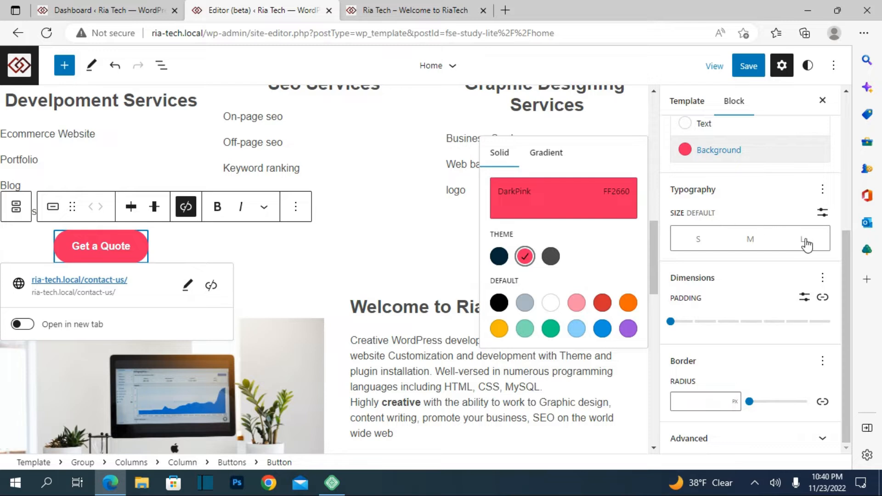
click(801, 241)
click(748, 240)
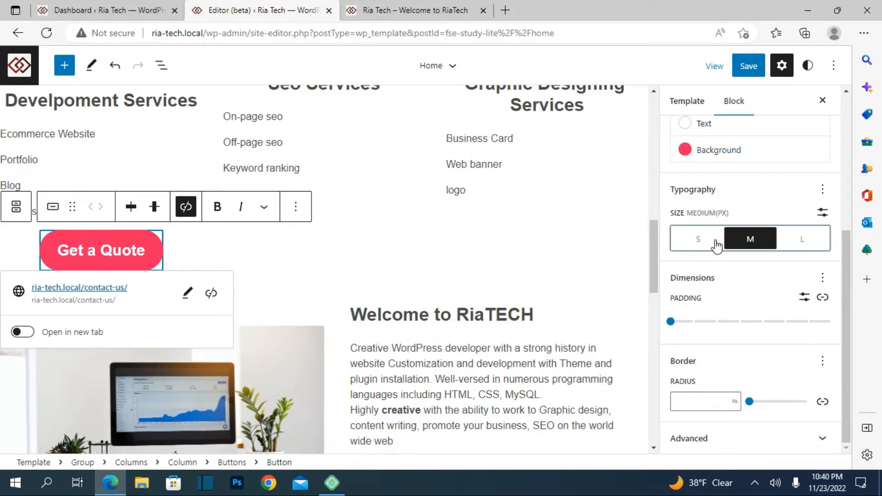
click(702, 242)
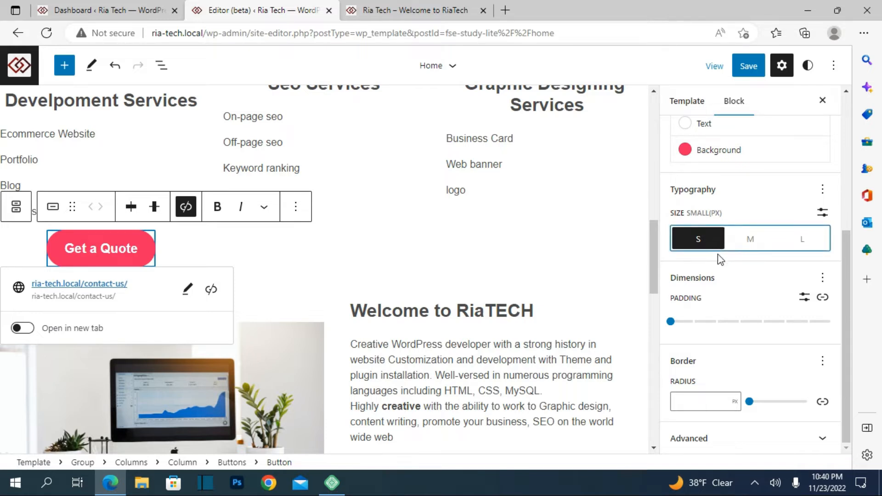
- Try different padding levels on the "Get a Quote" button and set its padding to 2
drag(691, 321, 753, 323)
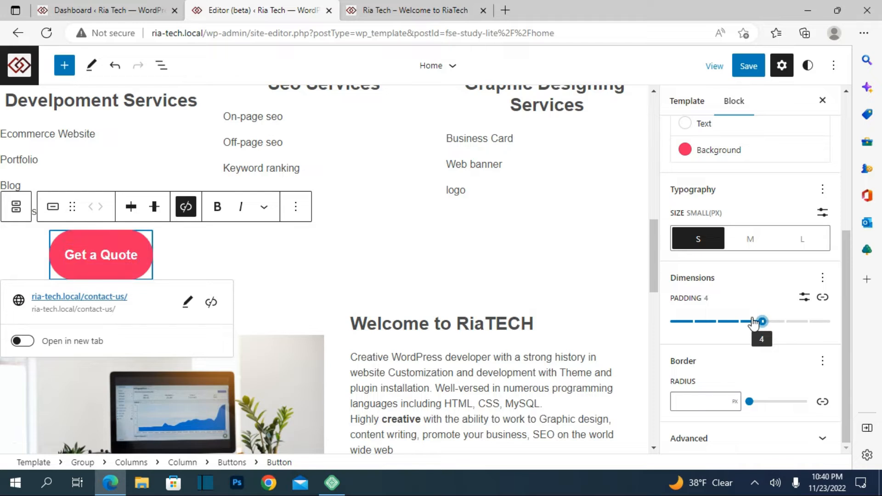
click(816, 322)
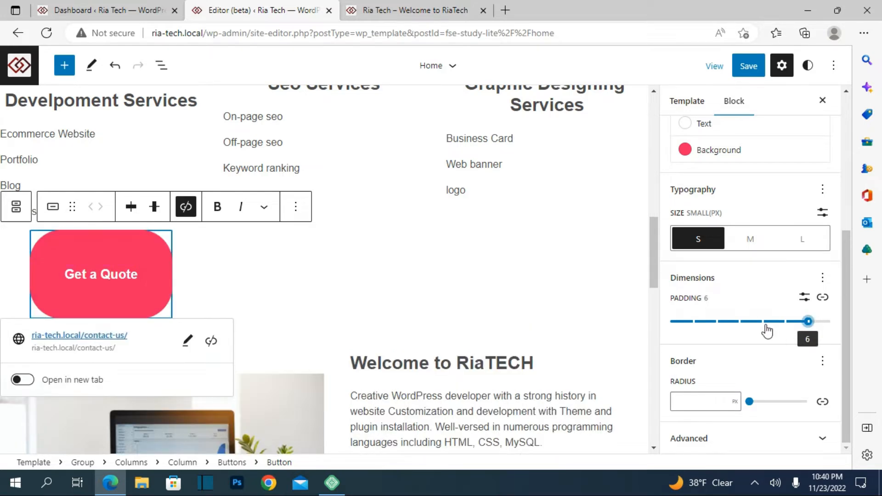
drag(767, 326, 670, 323)
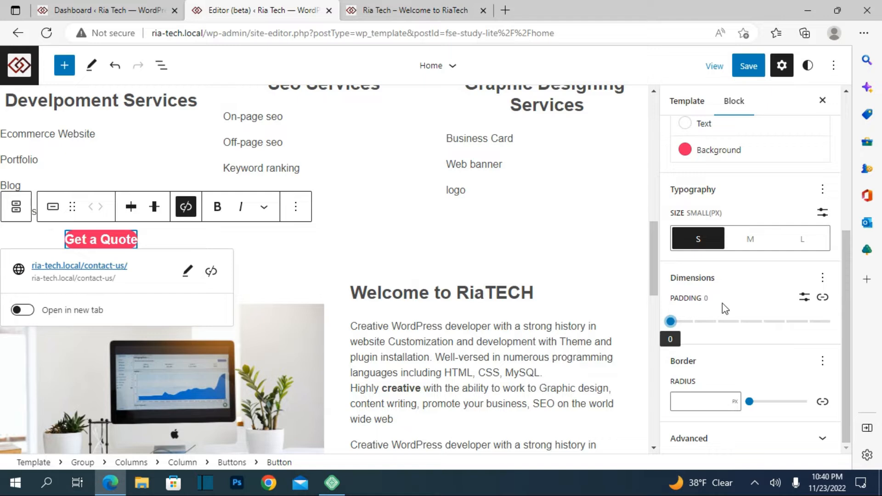
click(692, 322)
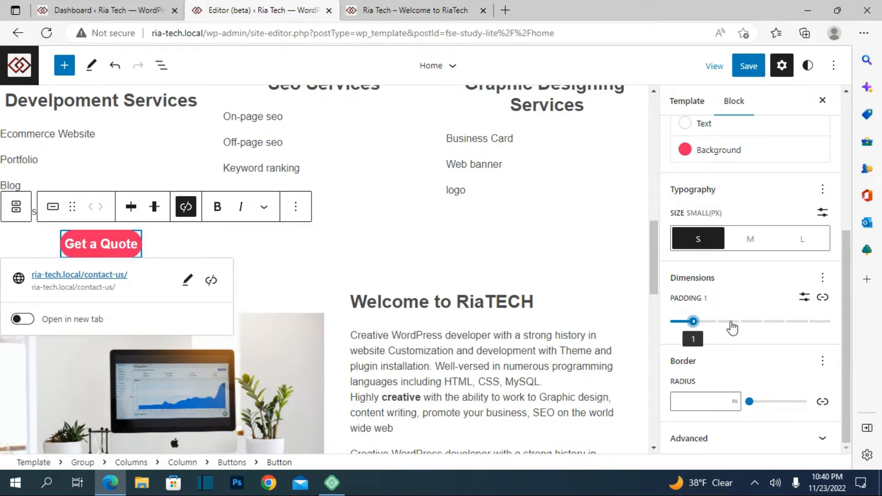
click(737, 320)
click(725, 323)
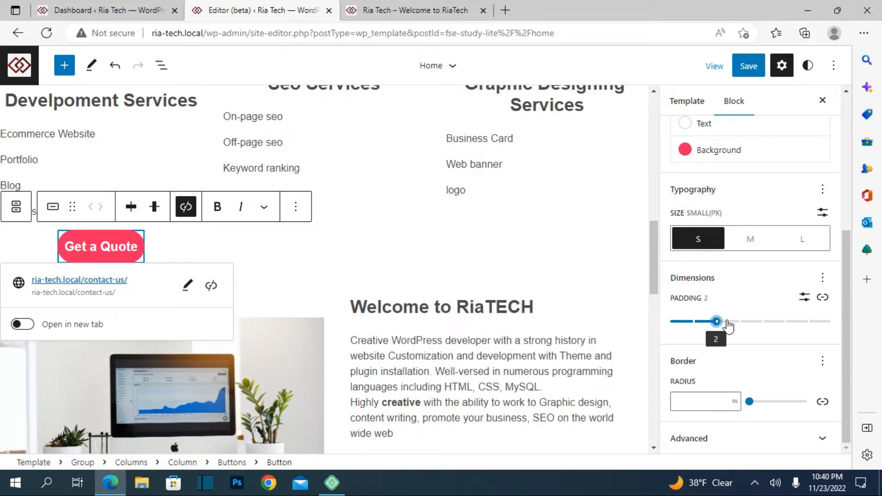
- Set the border radius of the services column's "Get a Quote" button to 0 px
drag(750, 401, 722, 418)
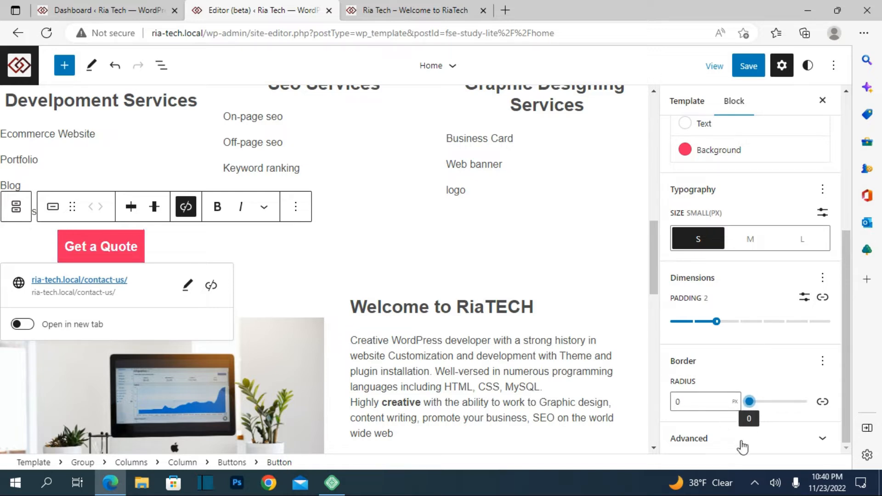
scroll(743, 413, up, 5)
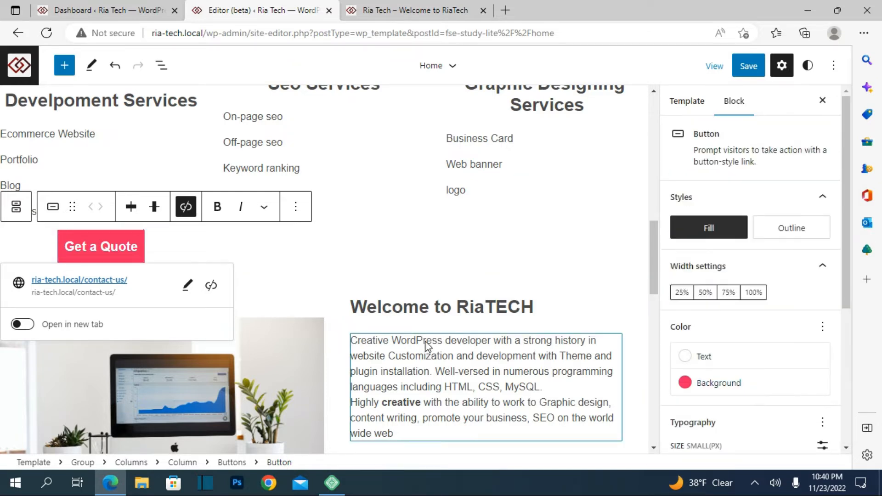
- Add a button labelled "Contact us" below the paragraphs in the "Welcome to RiaTECH" Media & Text block
click(317, 308)
scroll(315, 303, down, 8)
scroll(314, 301, up, 4)
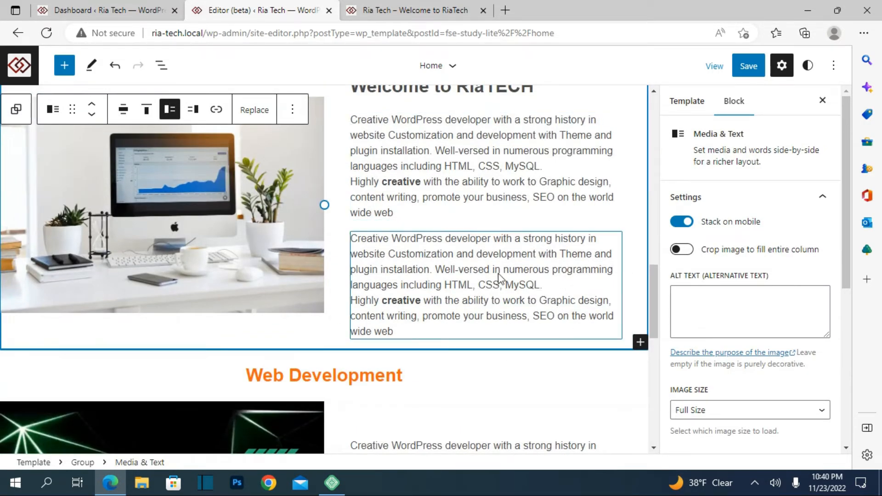
click(640, 342)
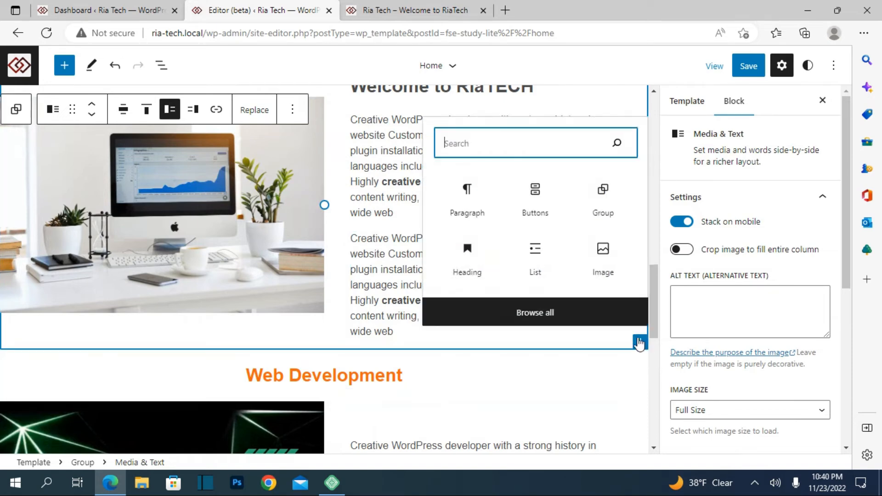
click(534, 203)
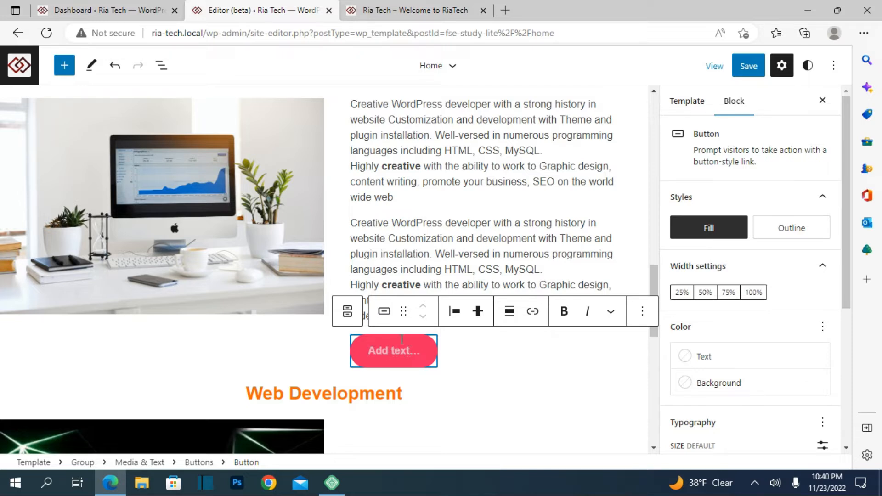
text(Co)
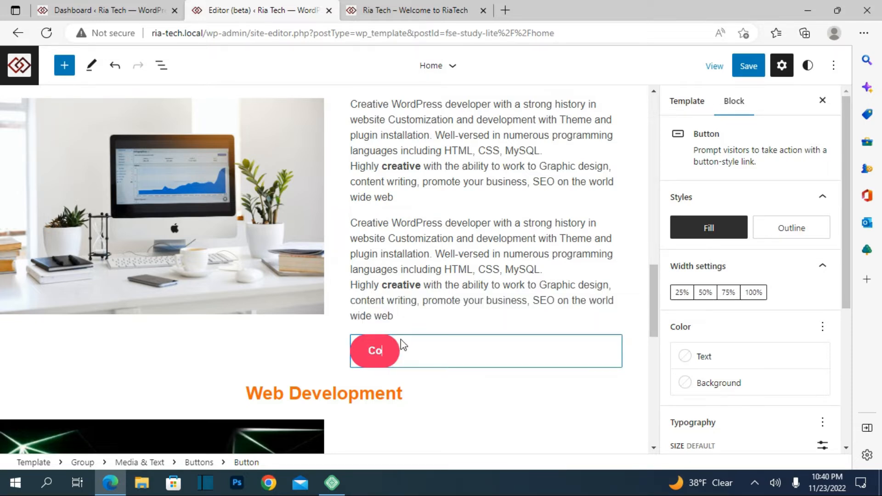
text(ntact us)
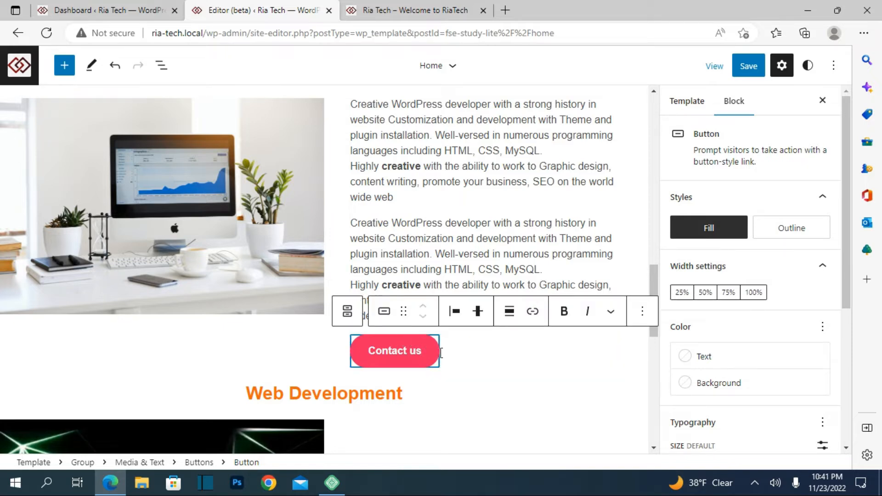
- Link the "Contact us" button to the site's contact us page and save the Home template
click(533, 312)
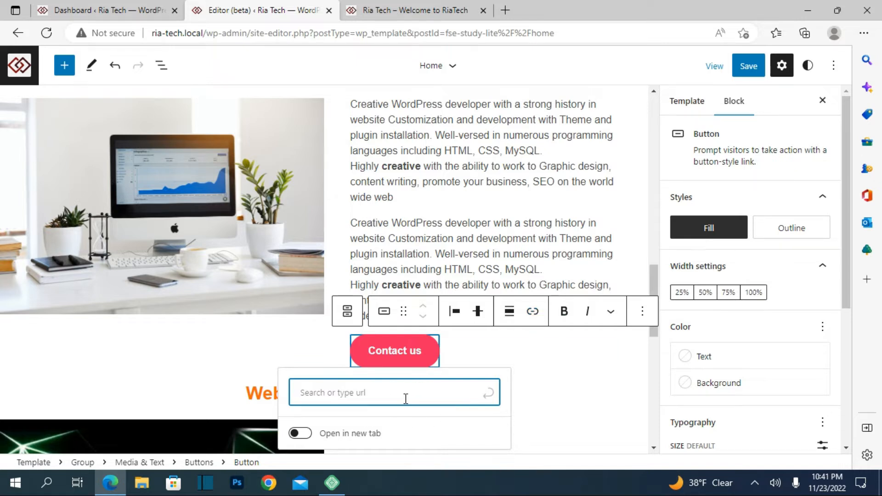
text(c)
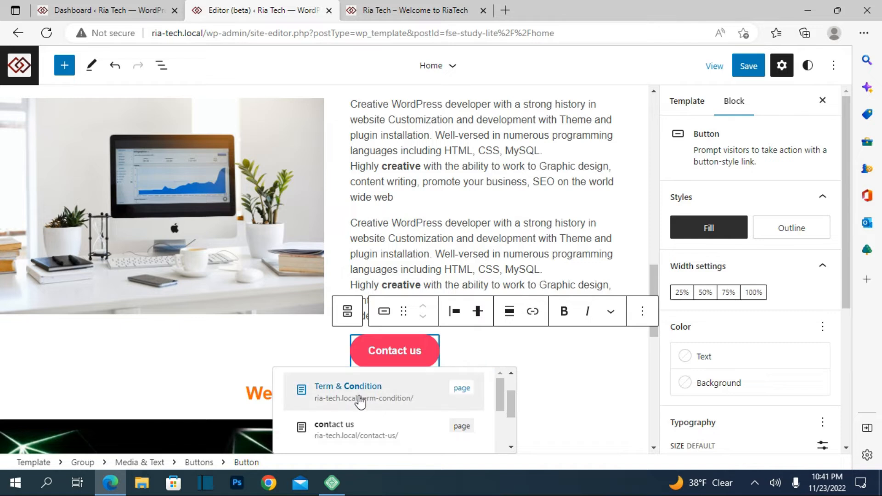
scroll(358, 402, up, 1)
scroll(359, 402, down, 1)
click(365, 441)
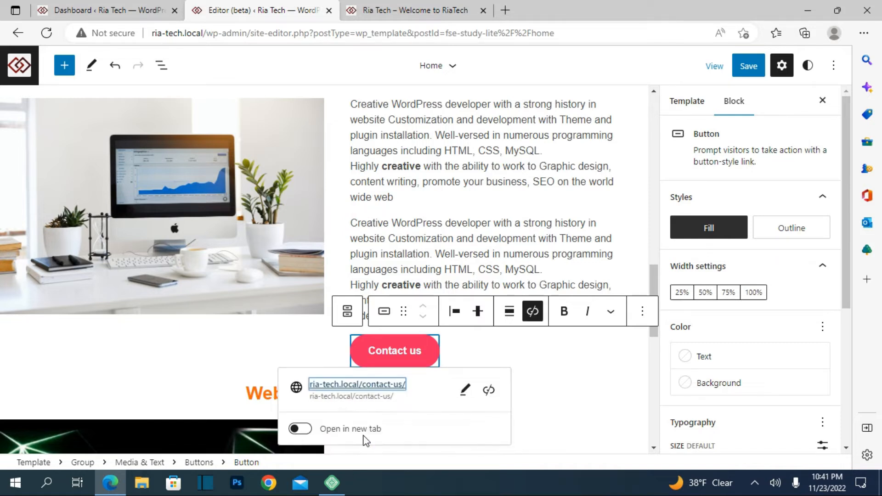
click(748, 66)
click(711, 69)
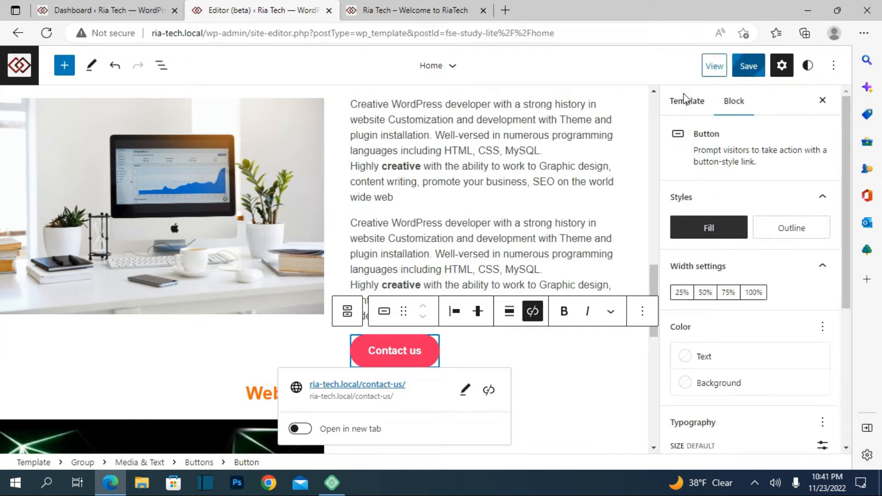
- Center-justify the Buttons block holding "Contact us" in the "Welcome to RiaTECH" section
click(449, 347)
click(480, 314)
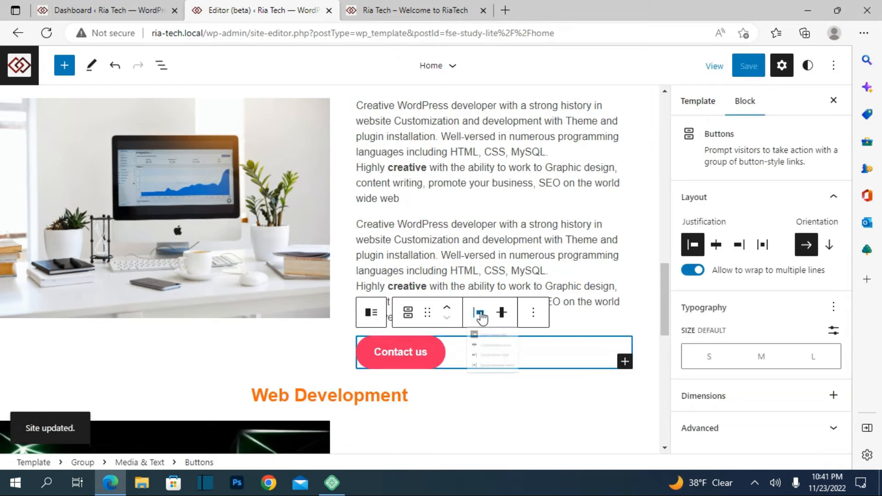
click(506, 375)
- Add a button labelled "contact us" below the paragraph in the Web Development Media & Text block
scroll(458, 349, down, 5)
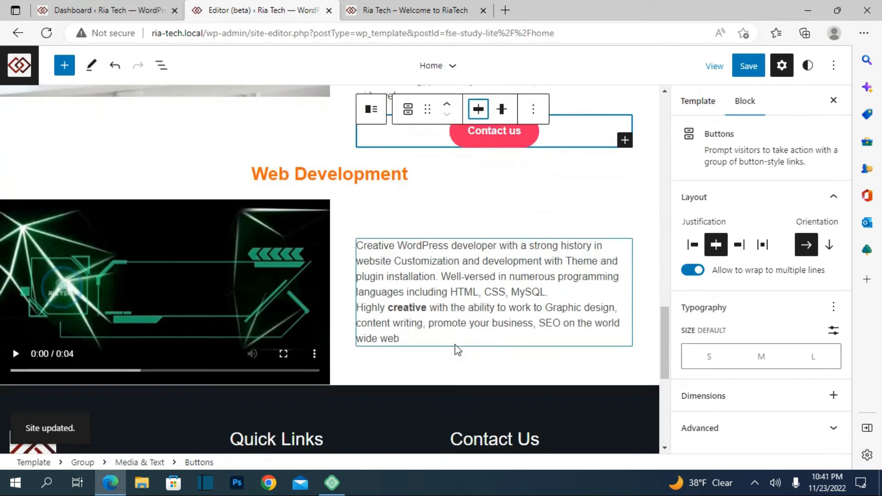
click(417, 221)
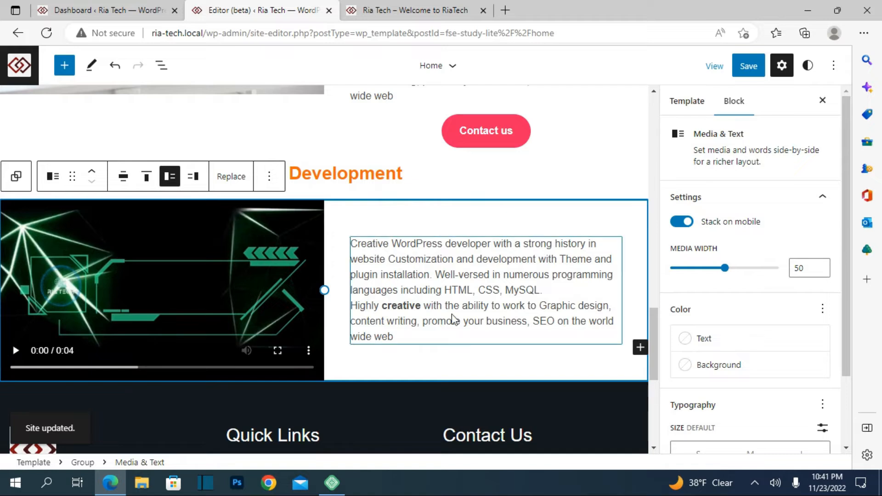
click(640, 347)
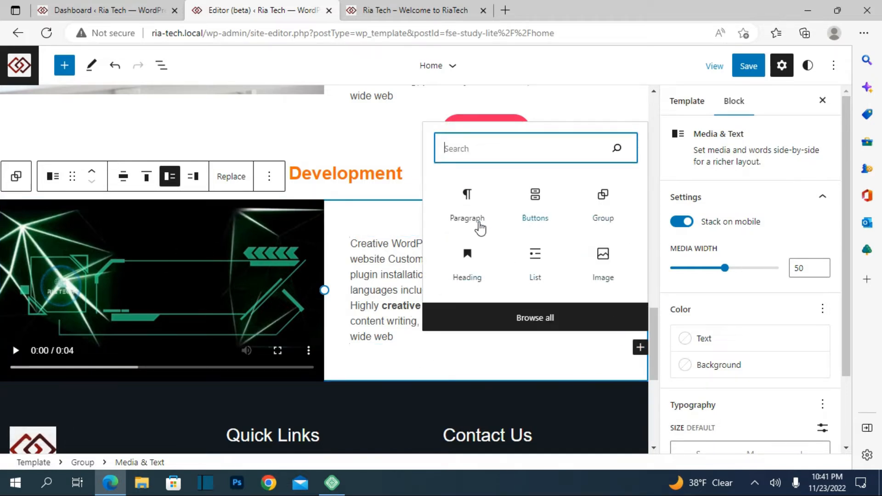
click(525, 223)
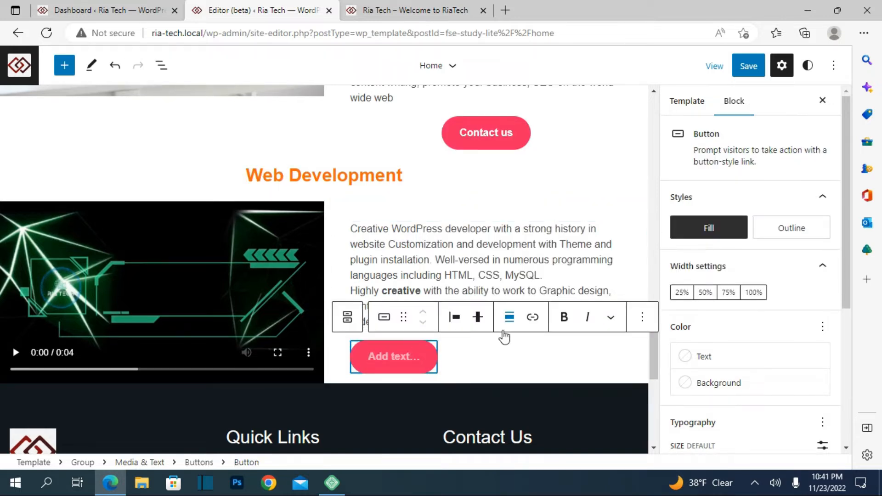
text(co)
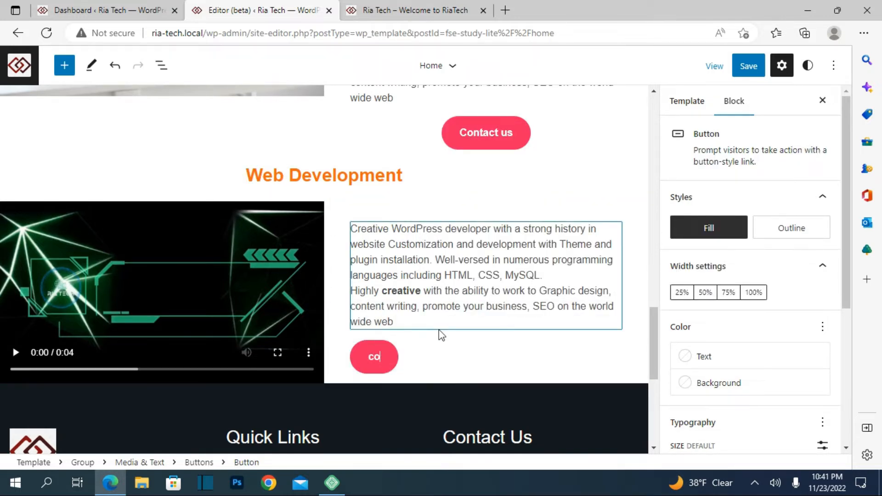
text(ntact us)
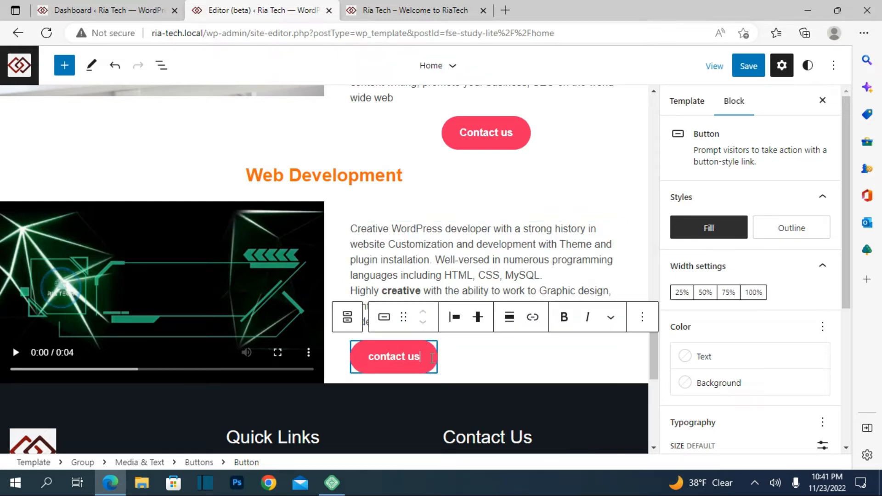
- Link the Web Development section's "contact us" button to the site's contact us page
click(530, 318)
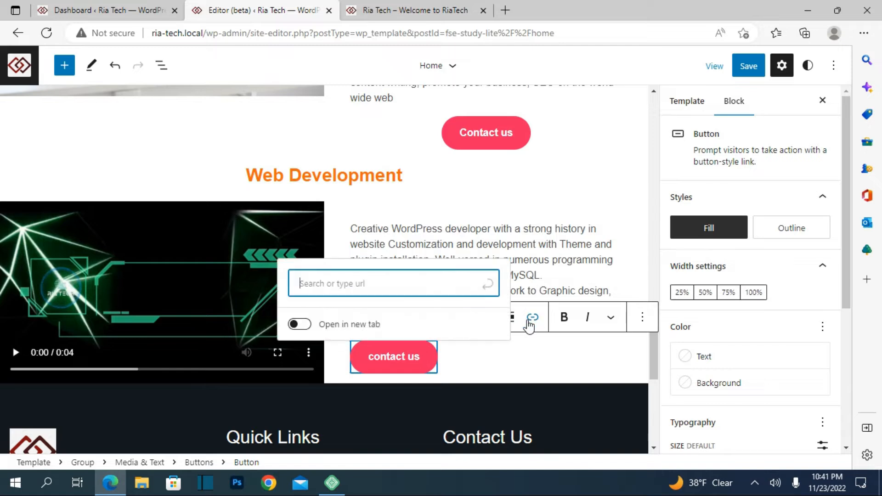
text(cont)
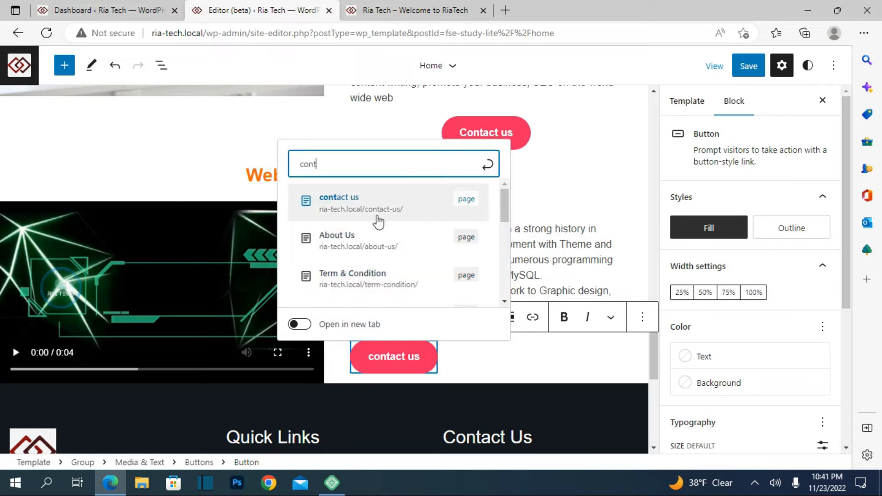
click(372, 214)
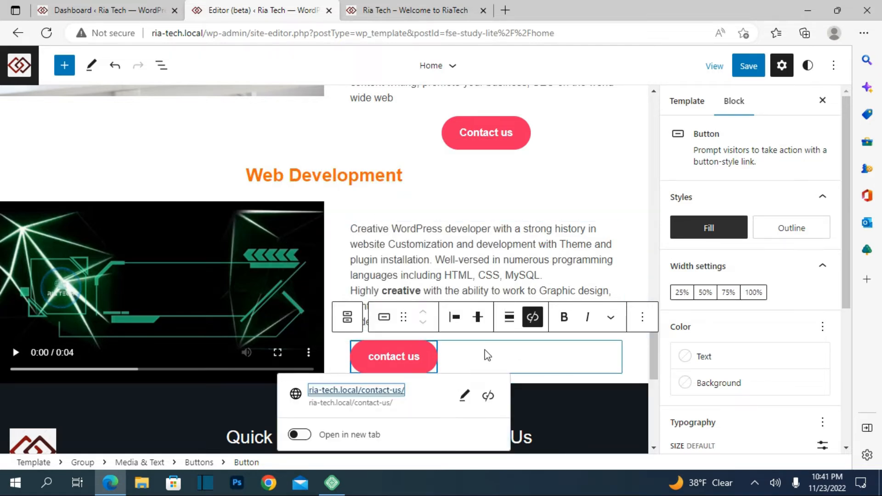
- Align the Web Development "contact us" button to the middle, justify it to the center, and save the Home template
click(478, 316)
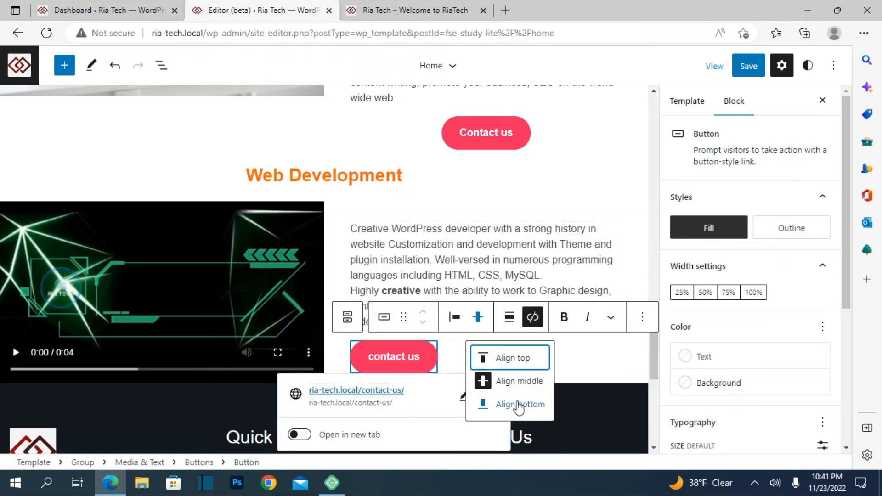
click(510, 381)
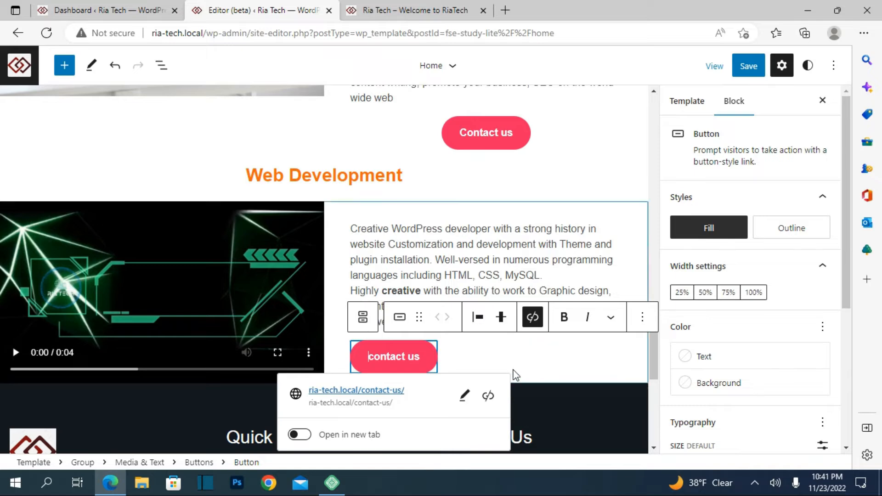
click(473, 324)
click(504, 386)
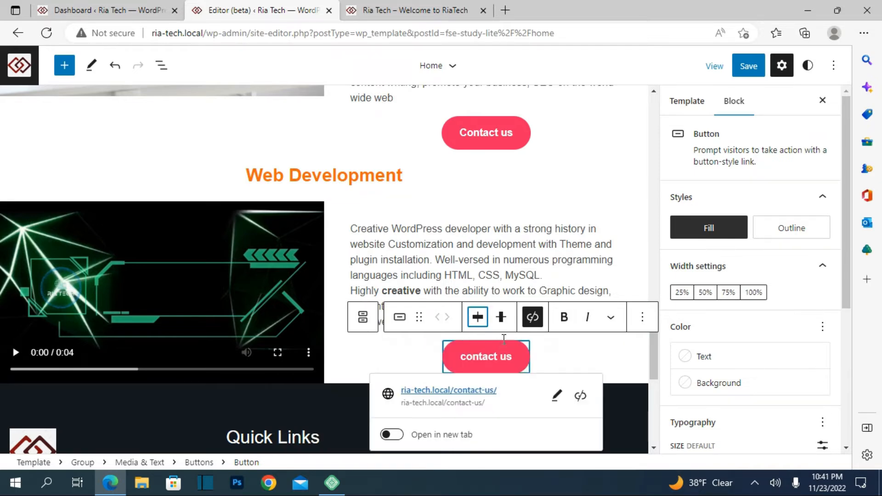
scroll(544, 247, down, 5)
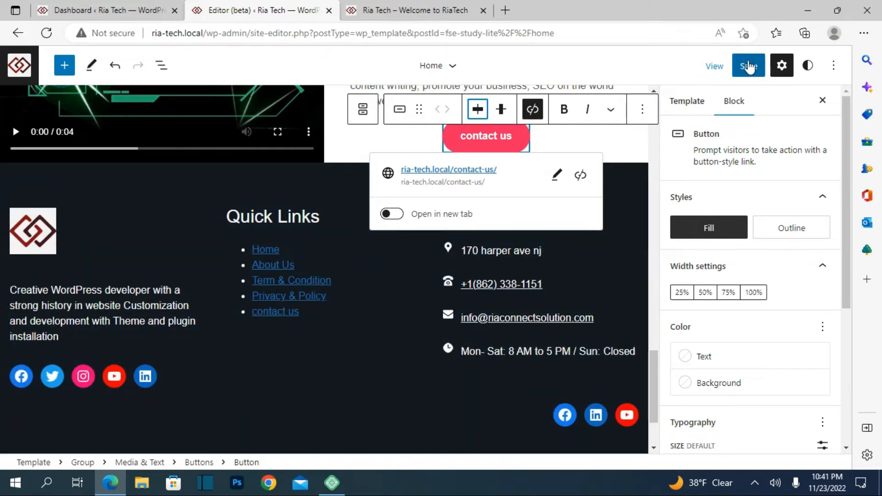
click(748, 65)
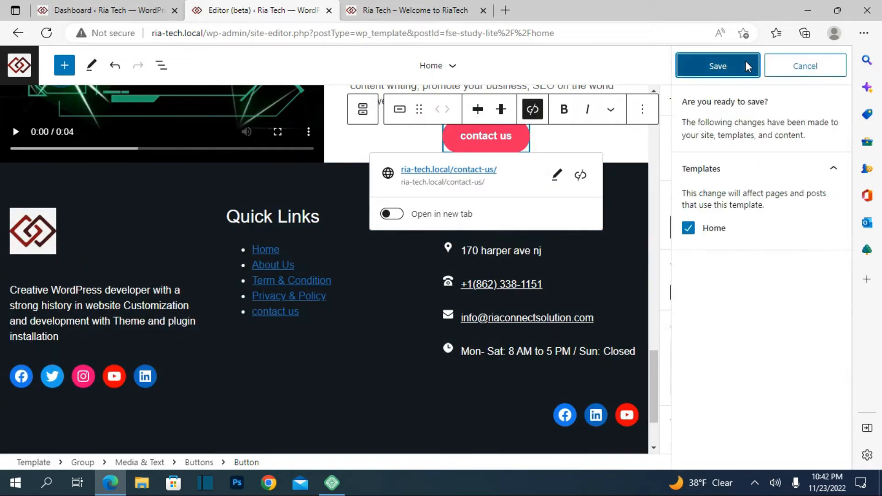
click(748, 65)
- Reload the live Ria Tech homepage and check the contact buttons in the Welcome and Web Development sections
click(396, 11)
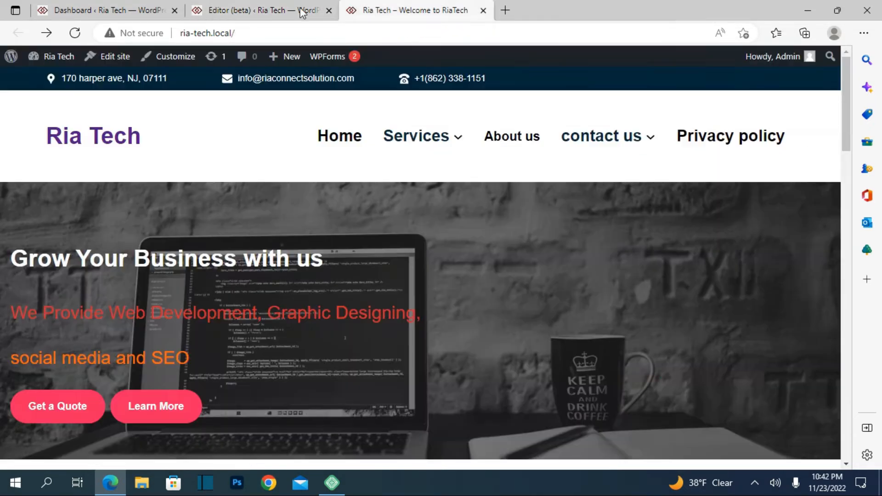
click(74, 33)
scroll(178, 152, down, 15)
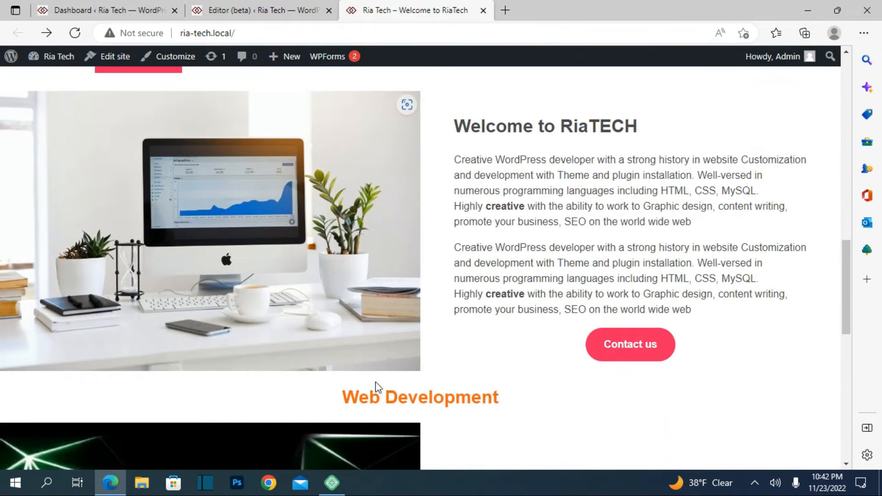
scroll(484, 202, down, 7)
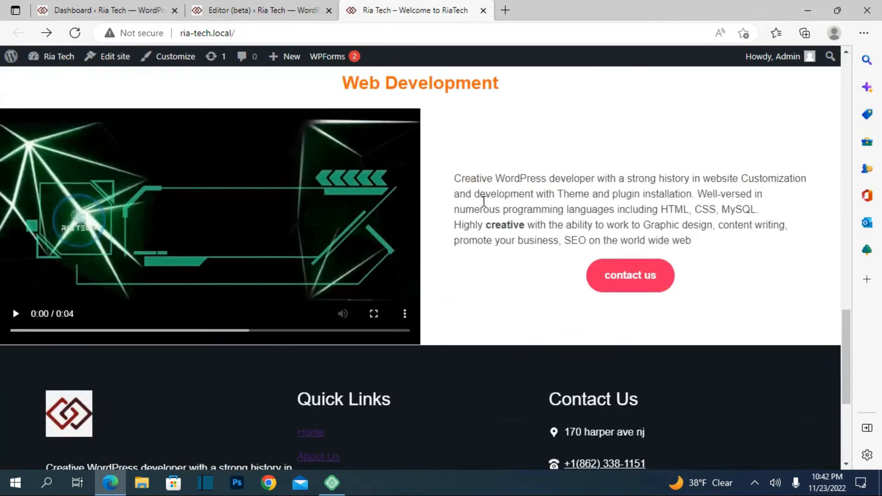
scroll(484, 201, up, 20)
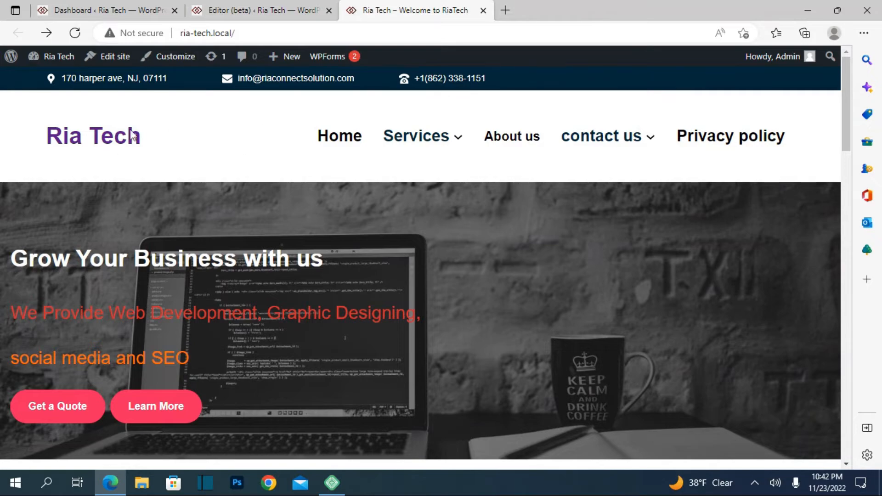
- Return to the site editor and add a button labelled "Get a Quote" at the end of the Header template part, below the navigation row
click(239, 11)
scroll(174, 177, up, 10)
scroll(174, 168, up, 10)
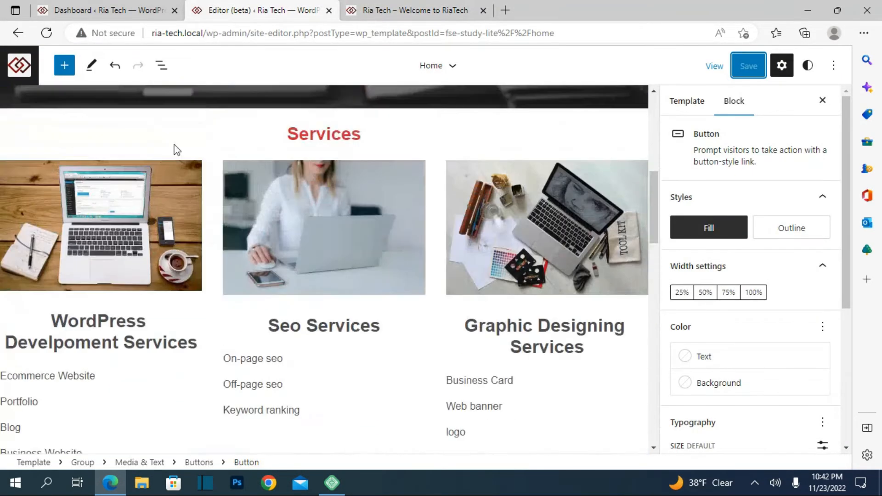
click(189, 156)
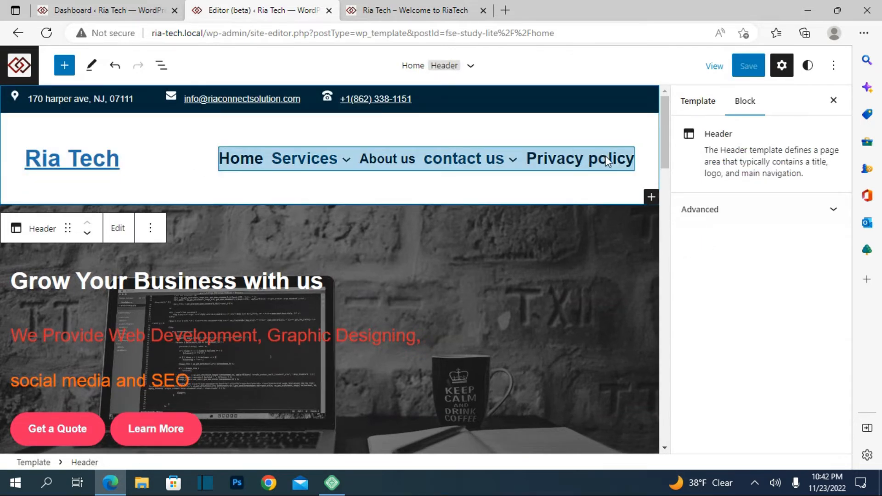
click(651, 197)
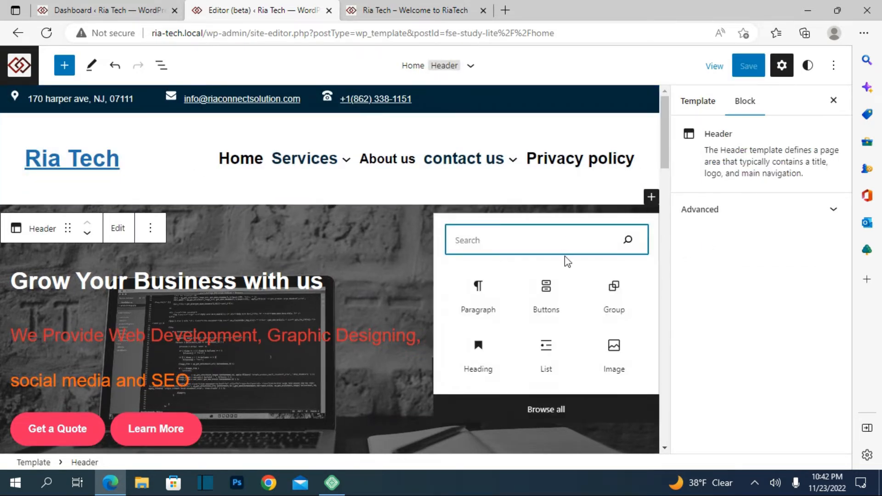
click(557, 304)
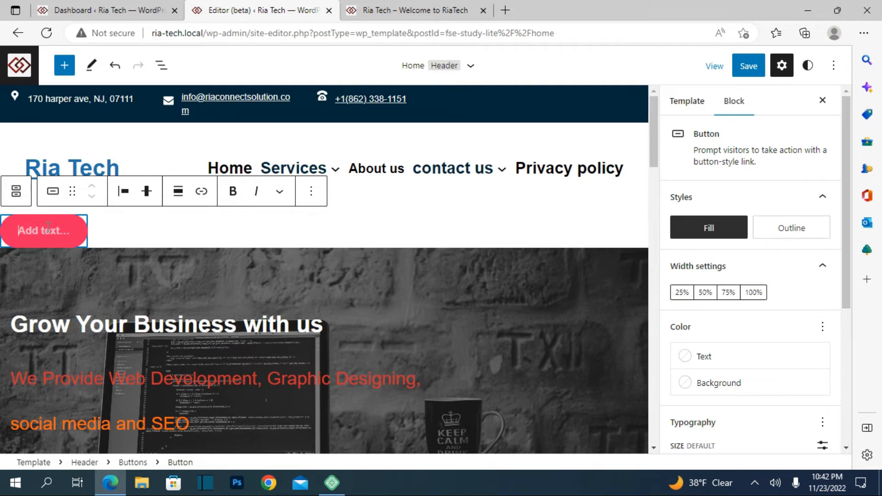
text(Get a)
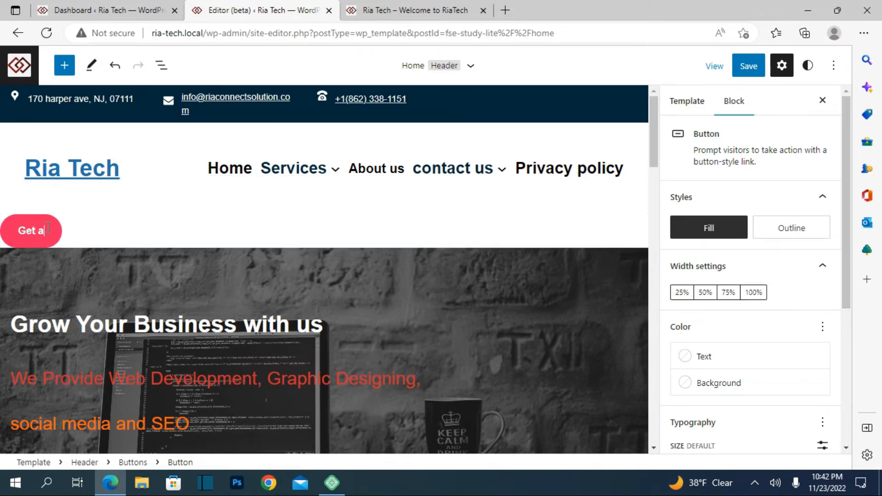
text( Quite)
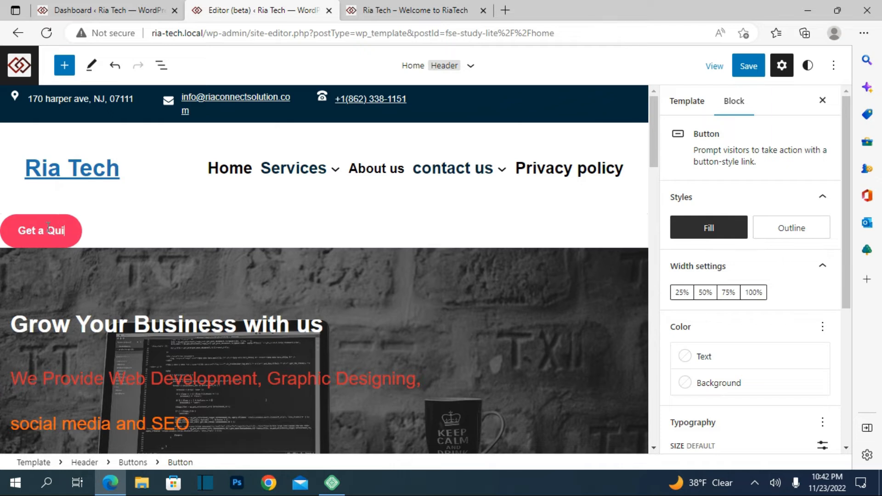
key(BackSpace)
key(BackSpace)
key(BackSpace)
text(ote)
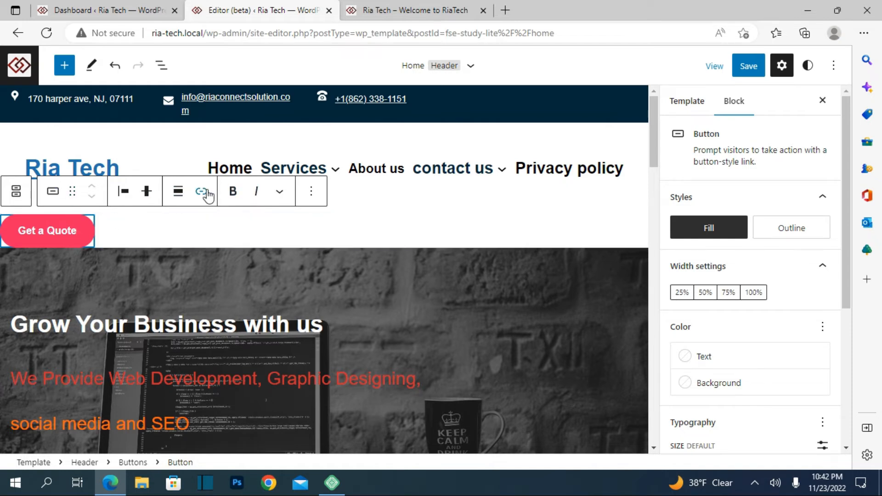
- Link the header's "Get a Quote" button to the contact us page and justify it to the right
click(201, 192)
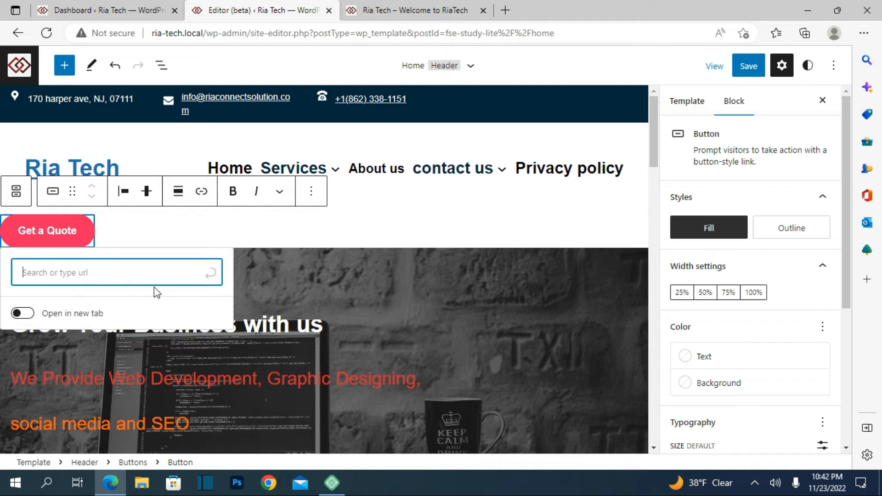
text(con)
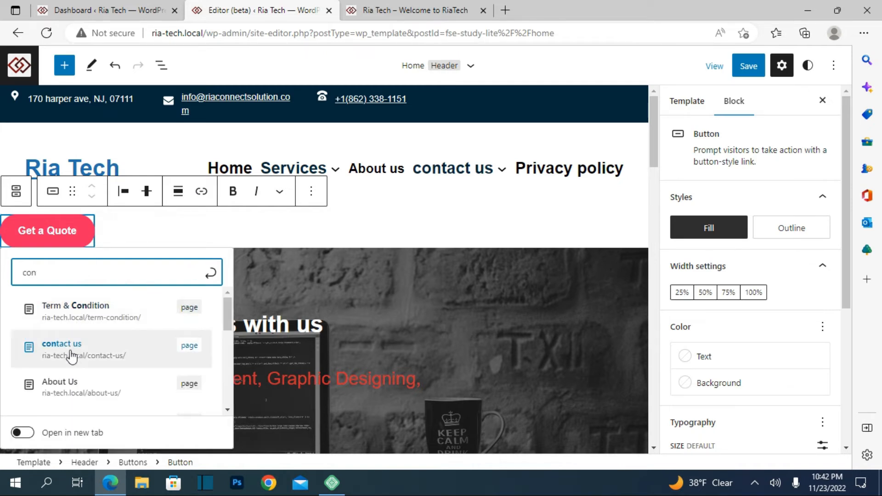
click(72, 348)
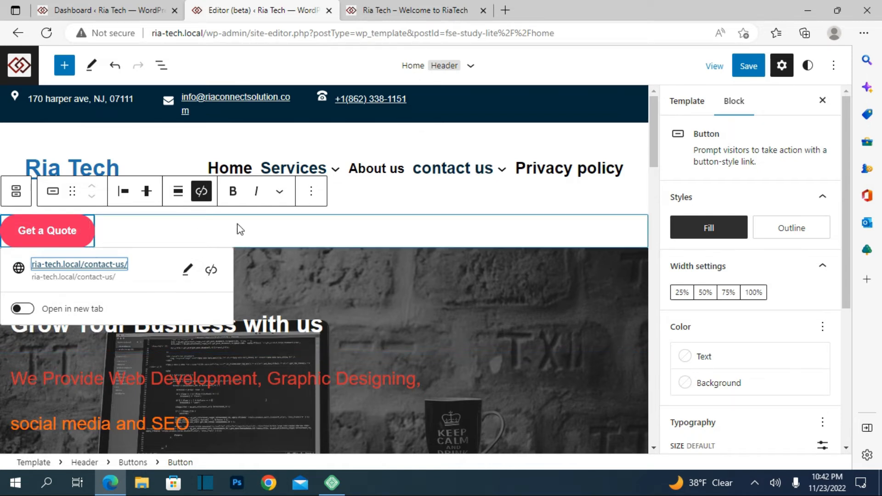
click(146, 191)
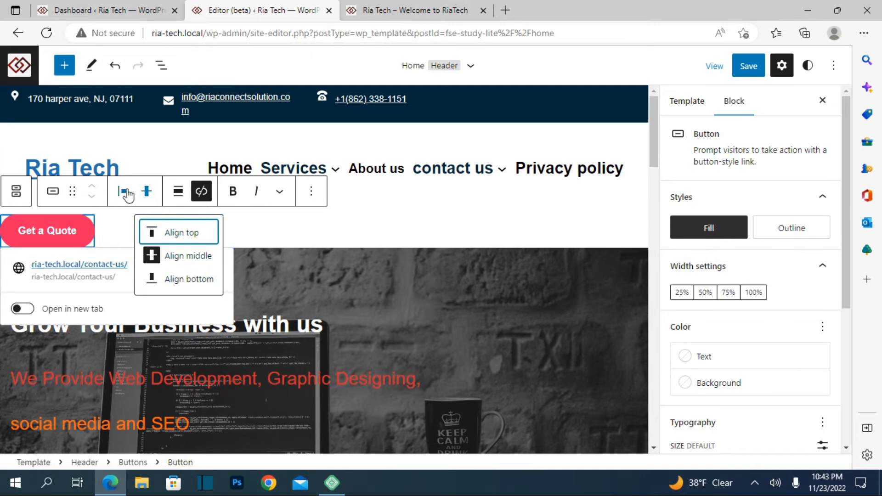
click(126, 193)
click(183, 280)
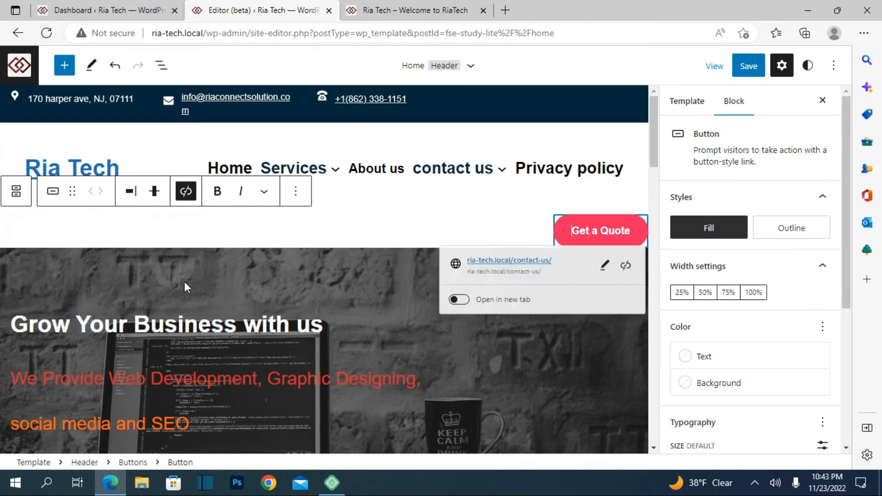
- Save the Header template part and reload the live homepage to check the "Get a Quote" button's placement
click(750, 68)
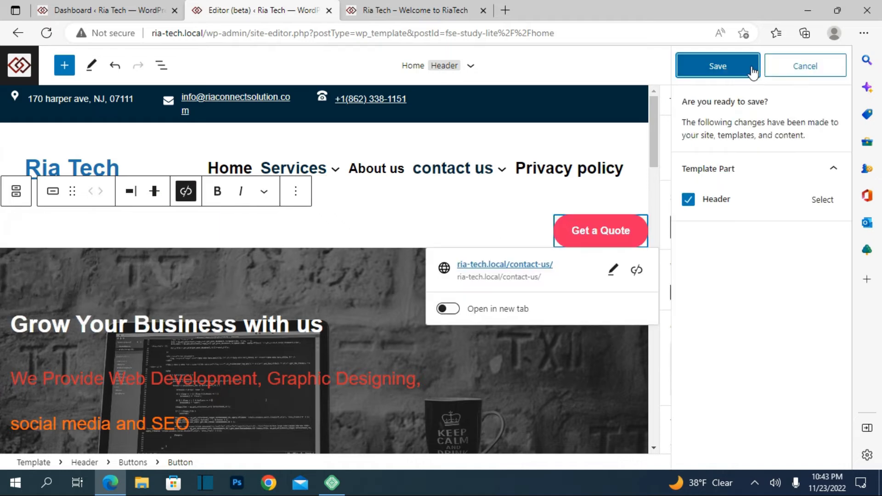
click(751, 66)
click(390, 10)
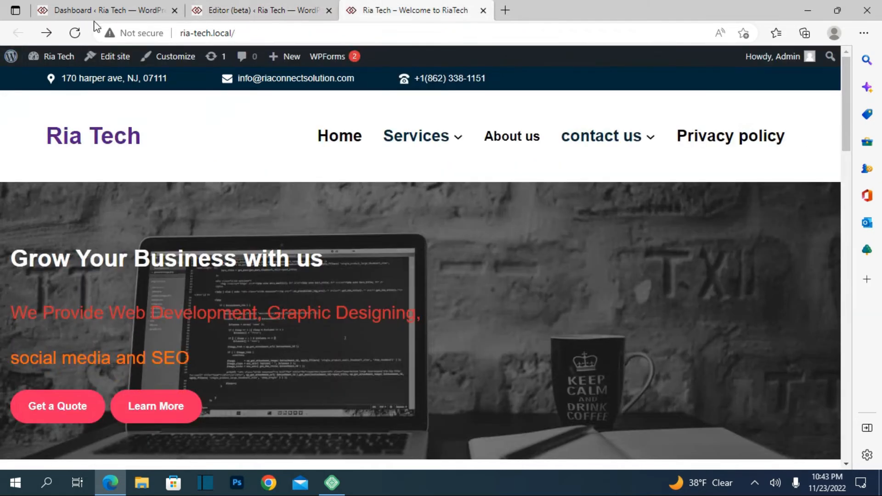
click(84, 33)
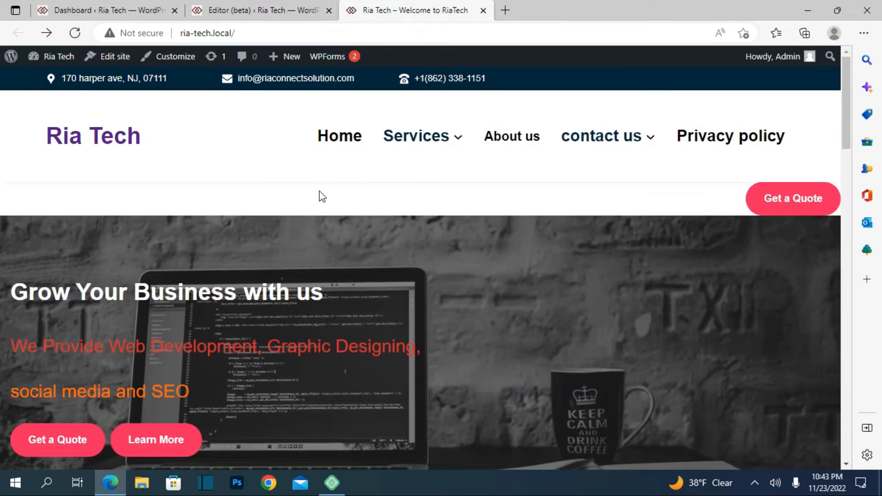
- Return to the site editor and insert a button block inside the header row, after the navigation menu
click(280, 10)
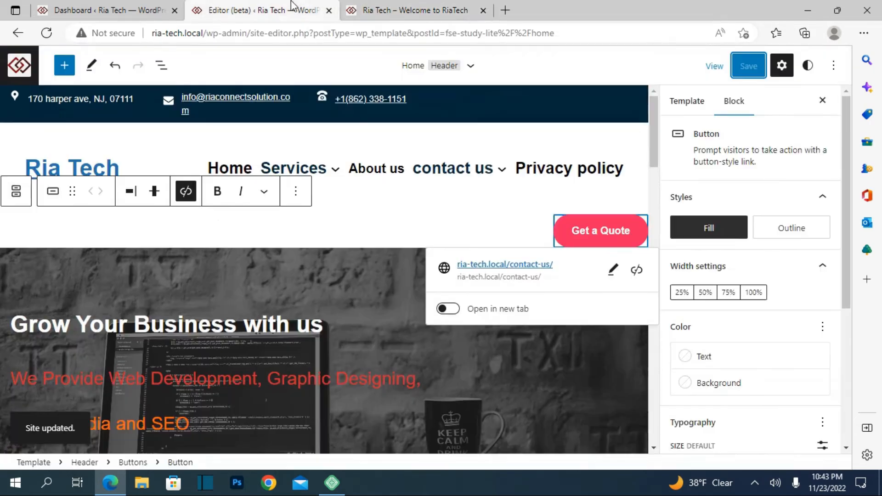
click(467, 189)
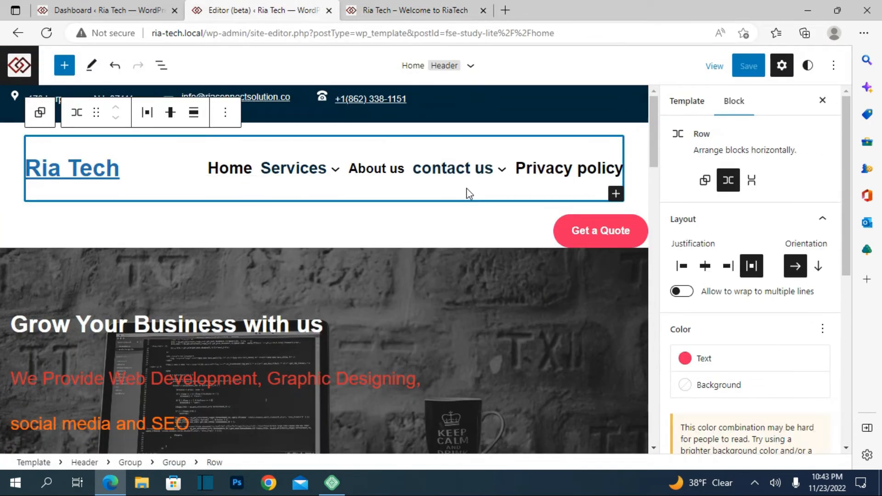
click(615, 195)
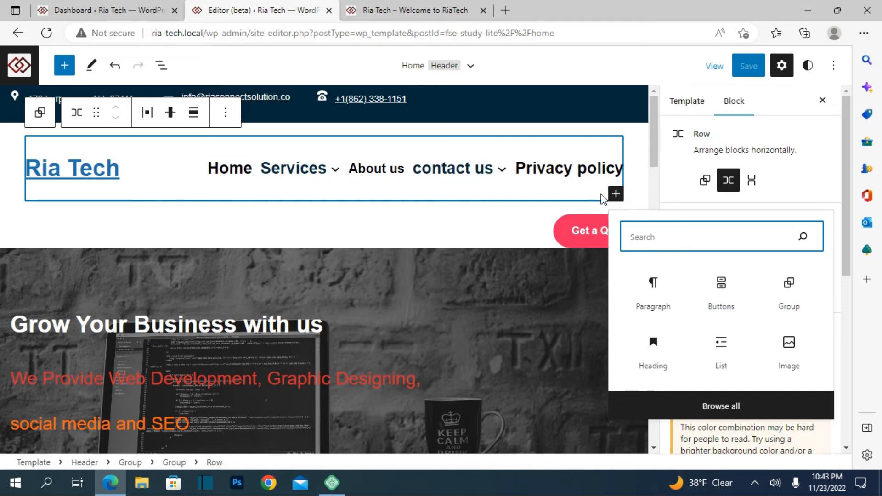
click(710, 305)
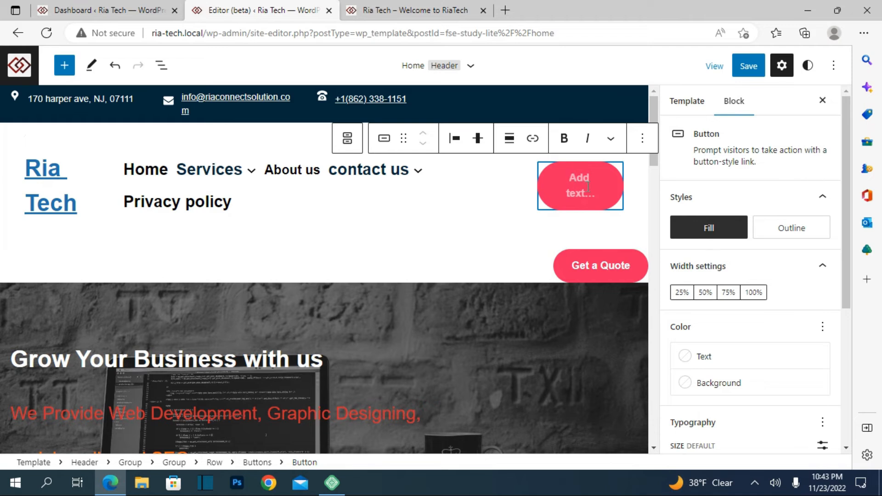
scroll(704, 282, down, 5)
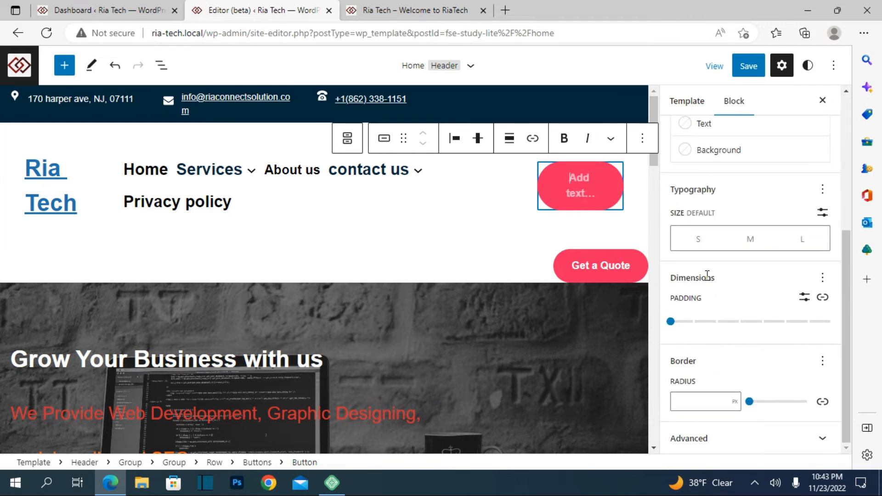
scroll(707, 276, up, 5)
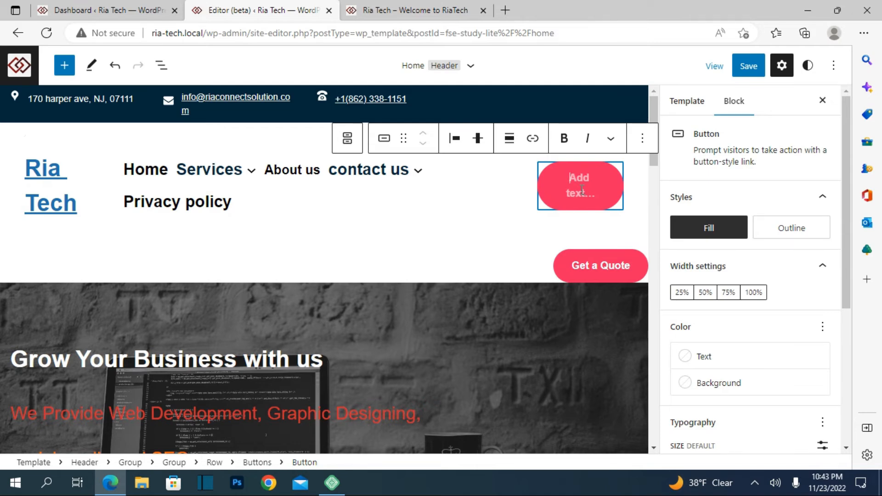
- Label the new button in the header row "Quote"
text(get a)
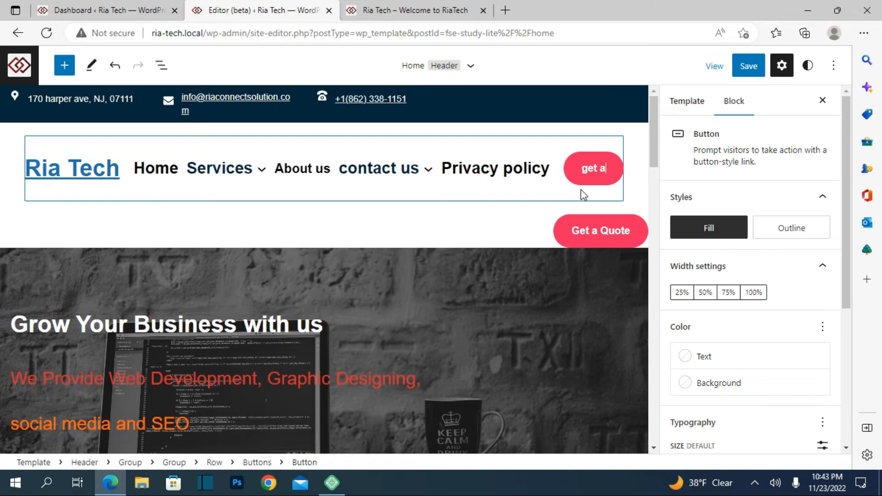
key(BackSpace)
key(BackSpace)
key(BackSpace)
key(BackSpace)
key(BackSpace)
key(BackSpace)
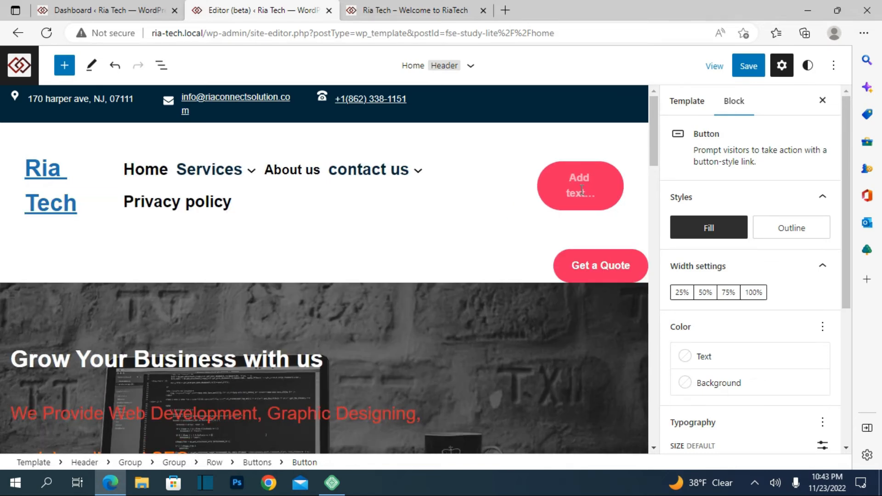
text(Quote)
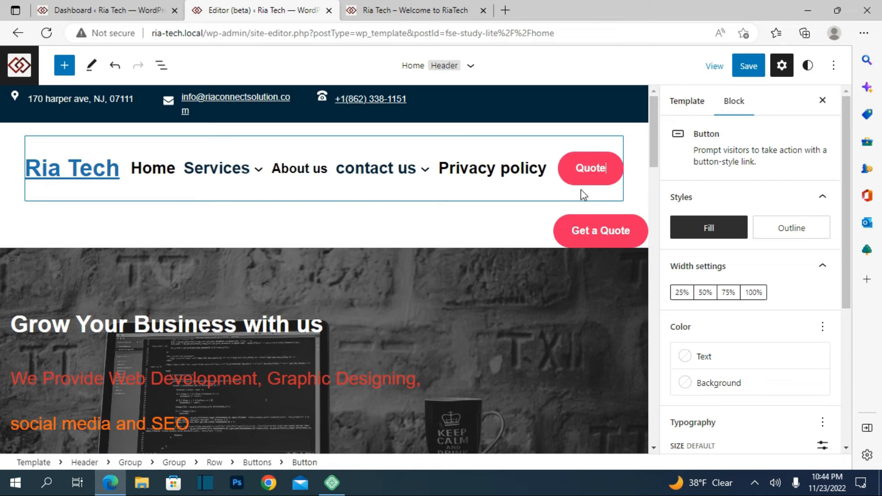
text( now)
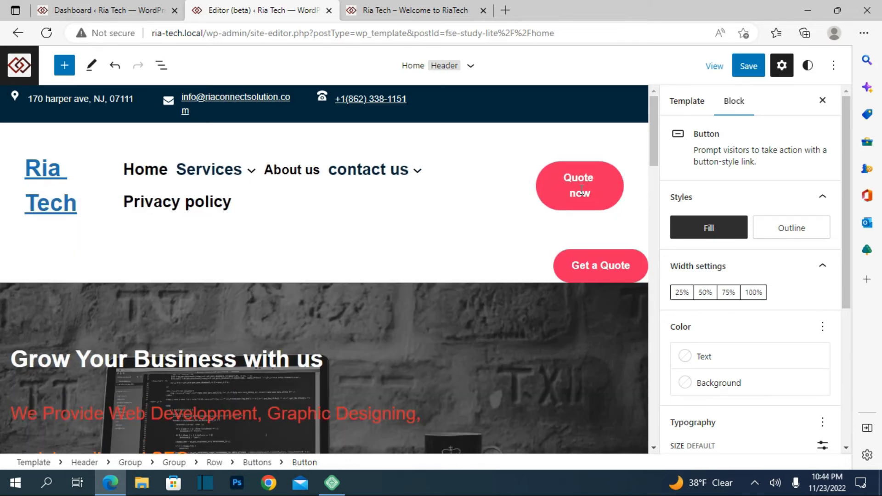
key(BackSpace)
key(BackSpace)
key(BackSpace)
key(BackSpace)
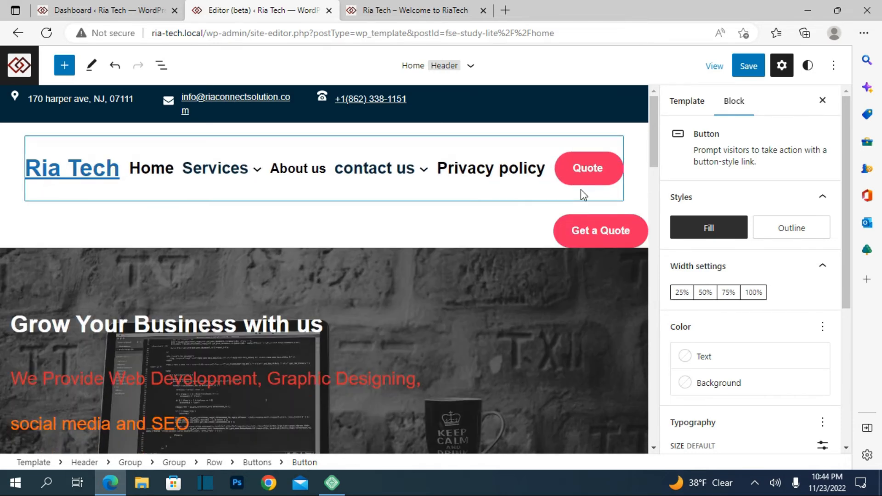
- Remove the "Get a Quote" button below the header's navigation row
click(641, 229)
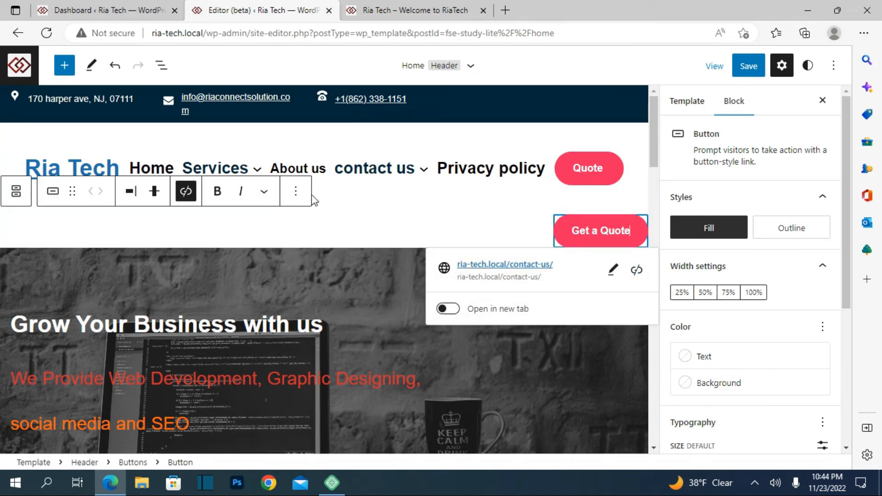
click(295, 191)
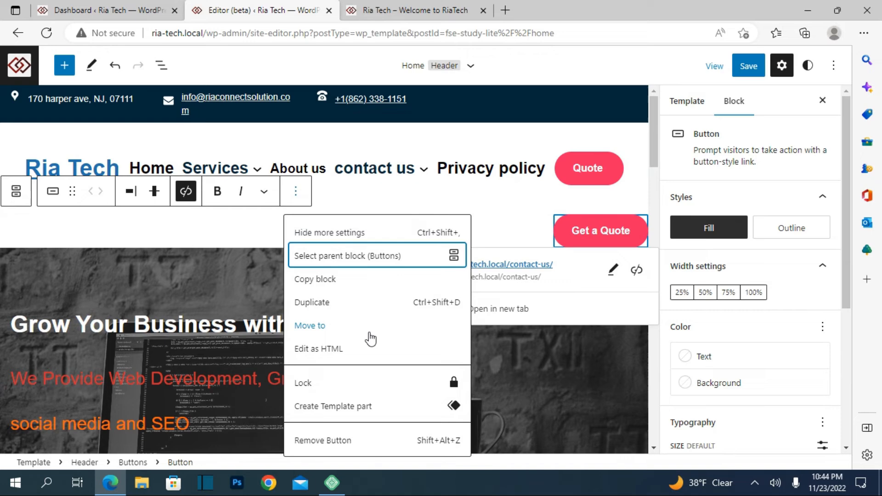
click(336, 441)
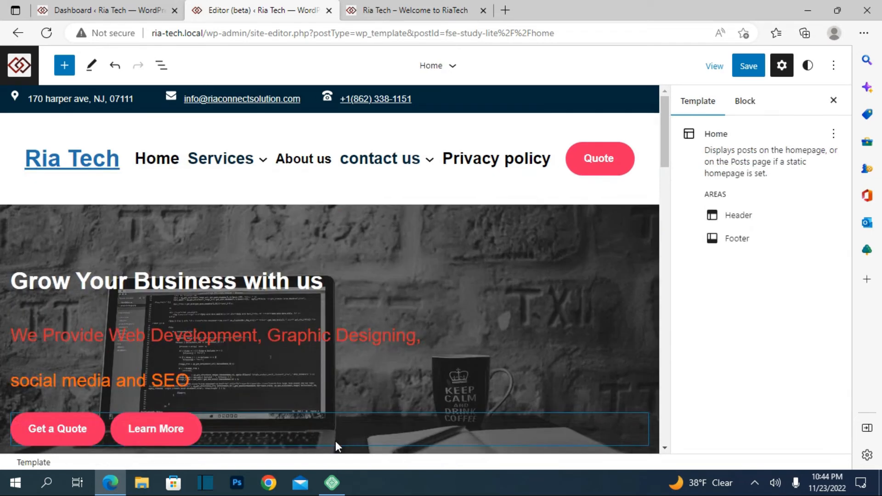
- Save the header changes and check the "Quote" button on the live homepage
click(751, 66)
click(755, 65)
click(399, 9)
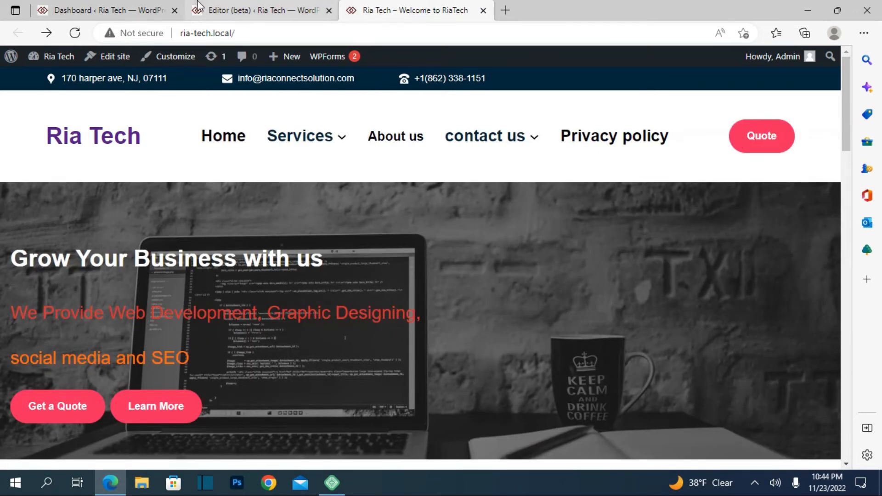
- Return to the site editor and link the header row's "Quote" button to the contact us page
click(258, 10)
click(611, 158)
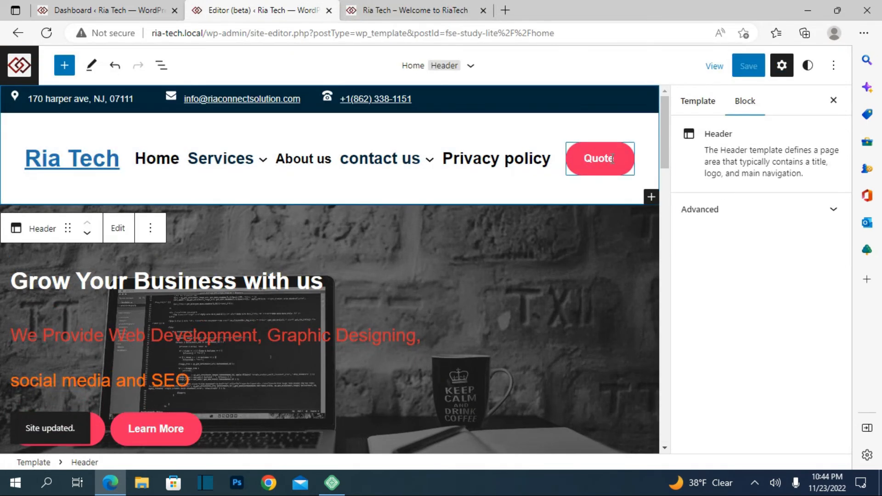
click(615, 160)
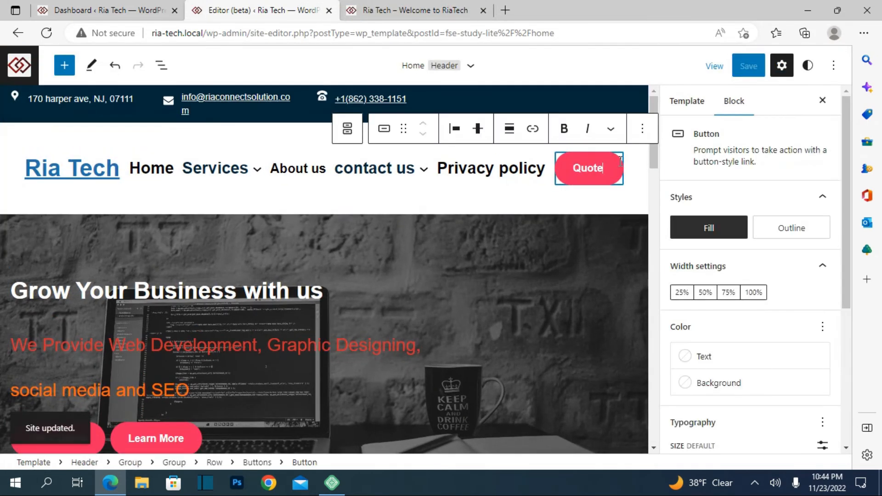
click(533, 130)
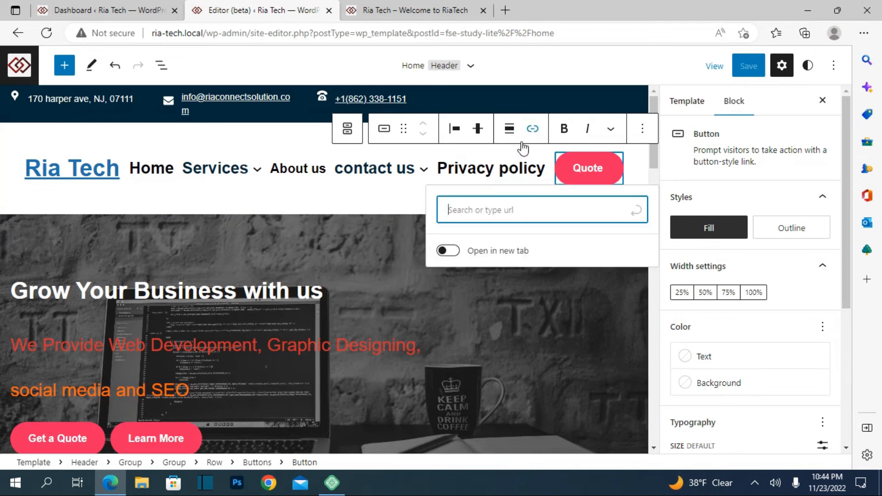
text(con)
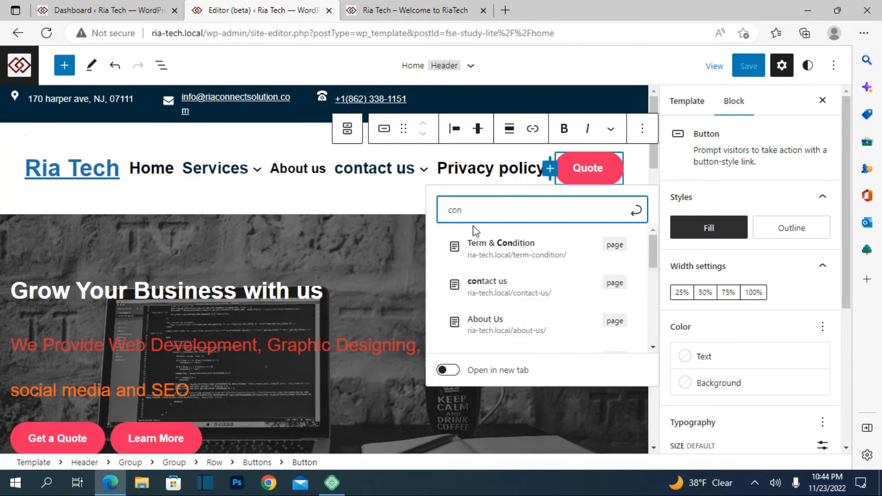
click(494, 282)
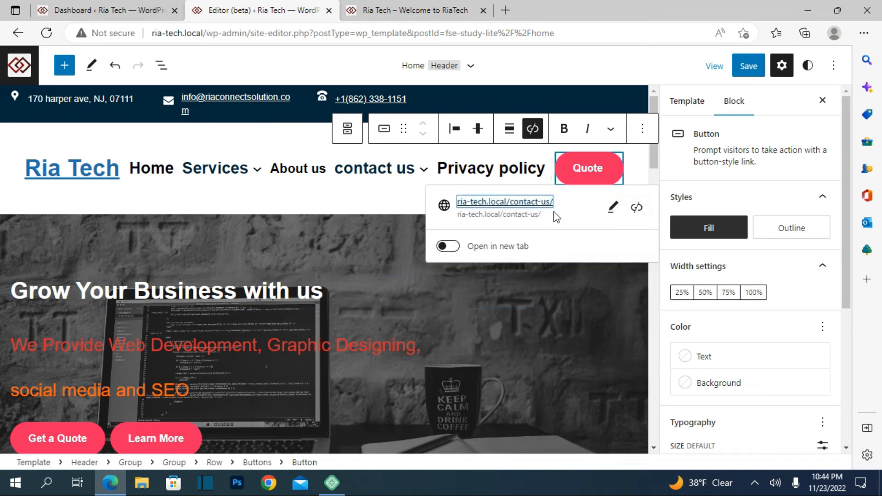
- Save the header link and test the "Quote" button on the reloaded live homepage, looking through the contact us page it opens
click(752, 71)
click(751, 73)
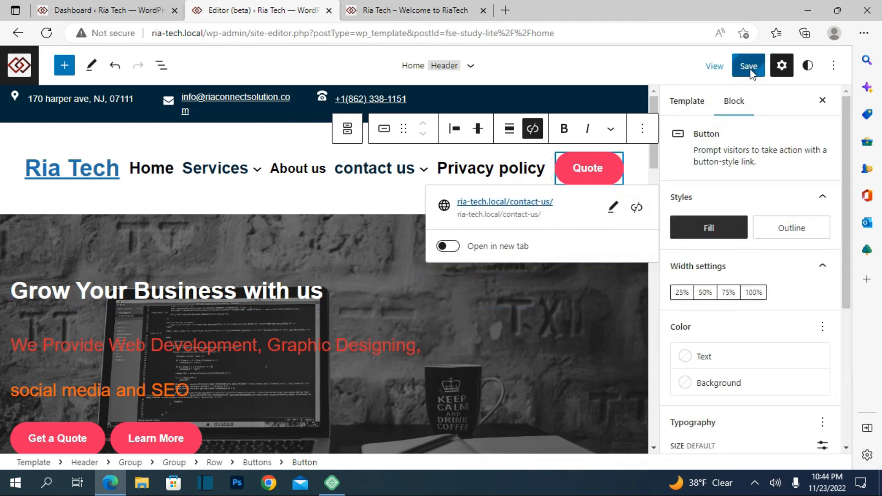
click(349, 10)
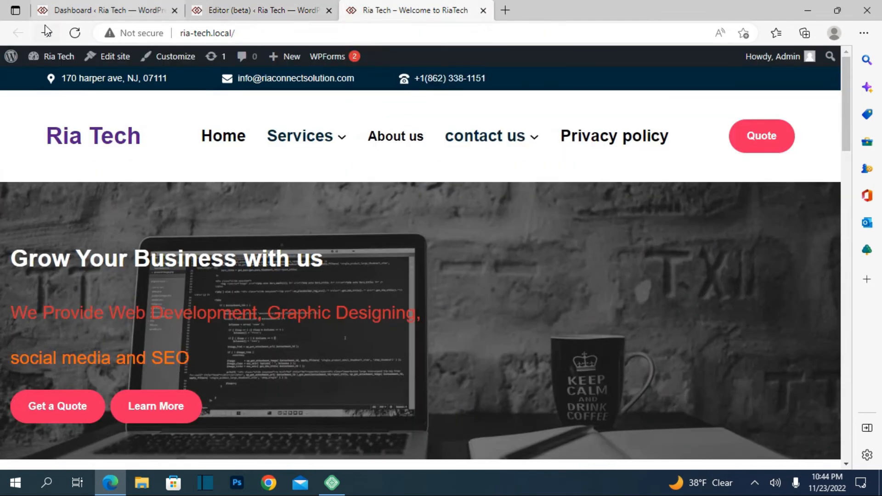
click(73, 33)
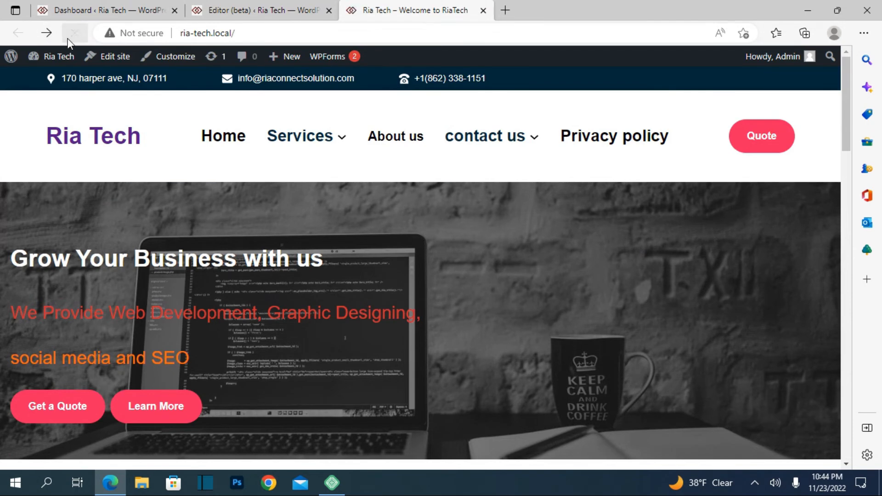
click(749, 146)
scroll(323, 236, down, 15)
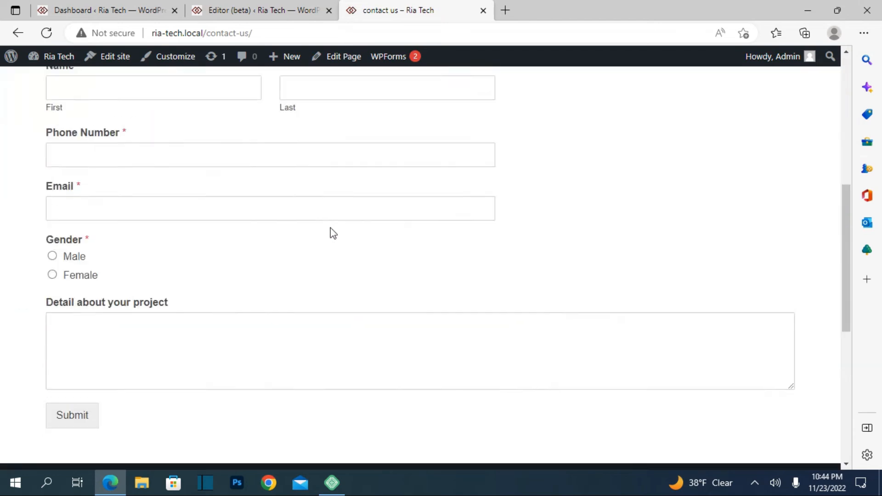
scroll(329, 230, up, 10)
scroll(340, 224, up, 5)
scroll(335, 222, down, 15)
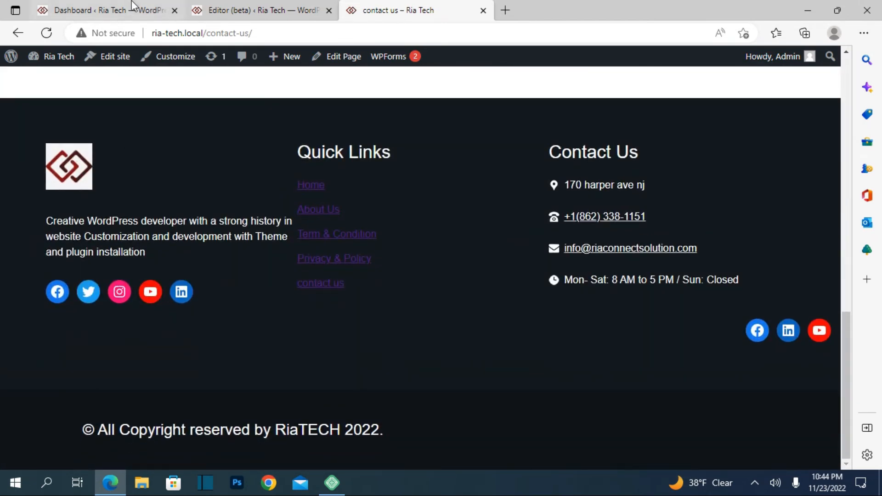
- Return to the site editor and insert a Buttons block below the three columns in the footer
click(227, 6)
scroll(267, 230, down, 20)
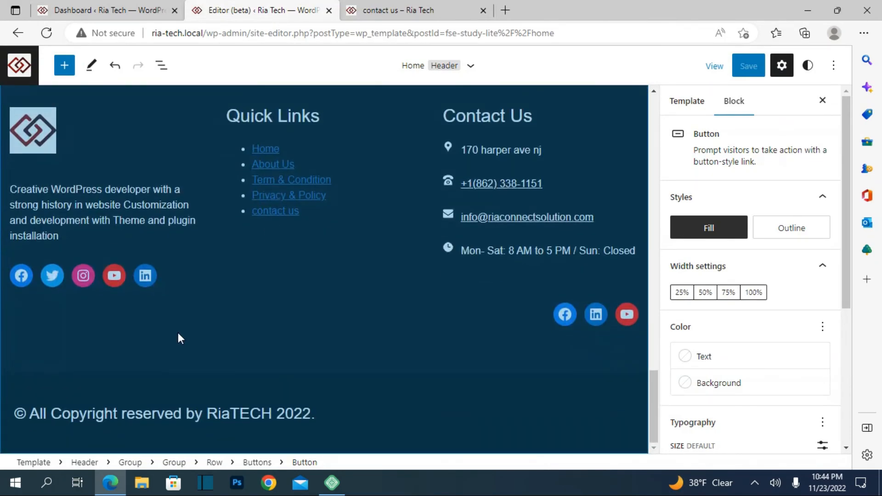
click(177, 333)
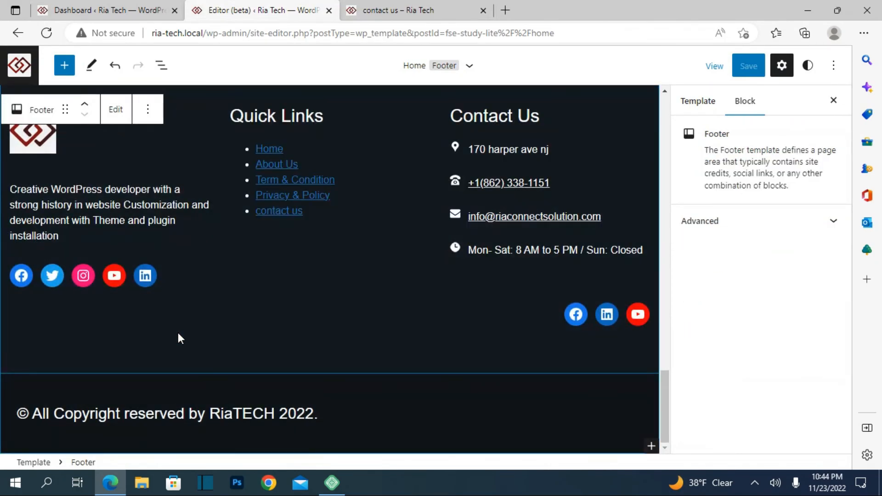
click(228, 259)
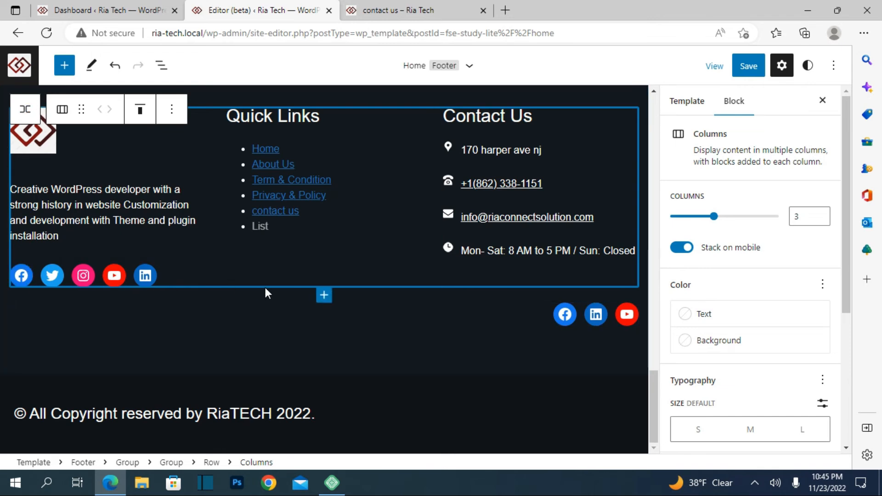
click(324, 295)
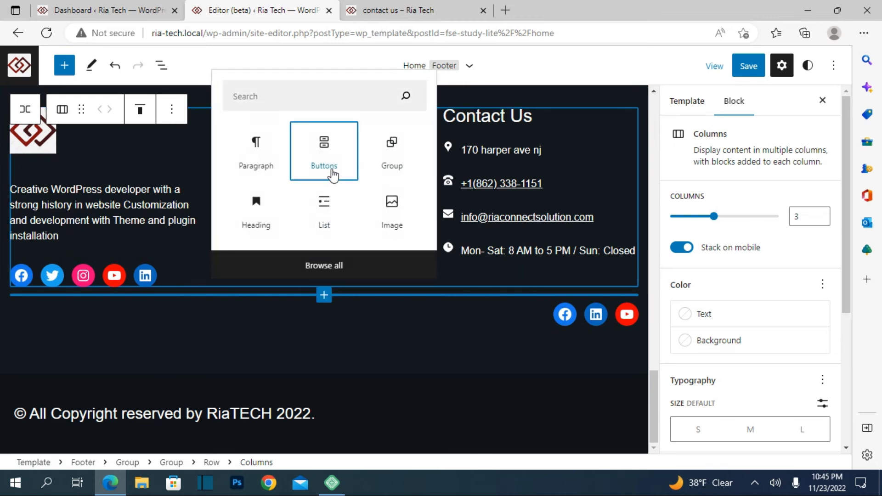
click(331, 173)
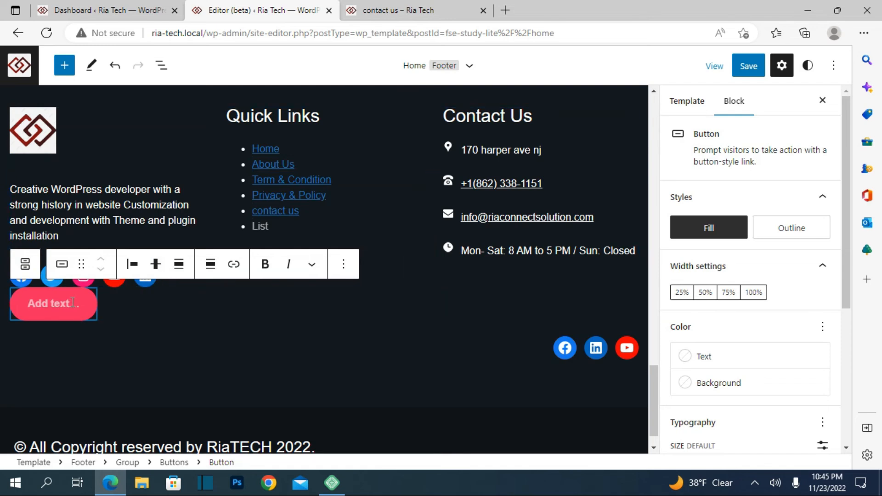
- Label the new footer button "Contact us" and justify it to the right
text(C)
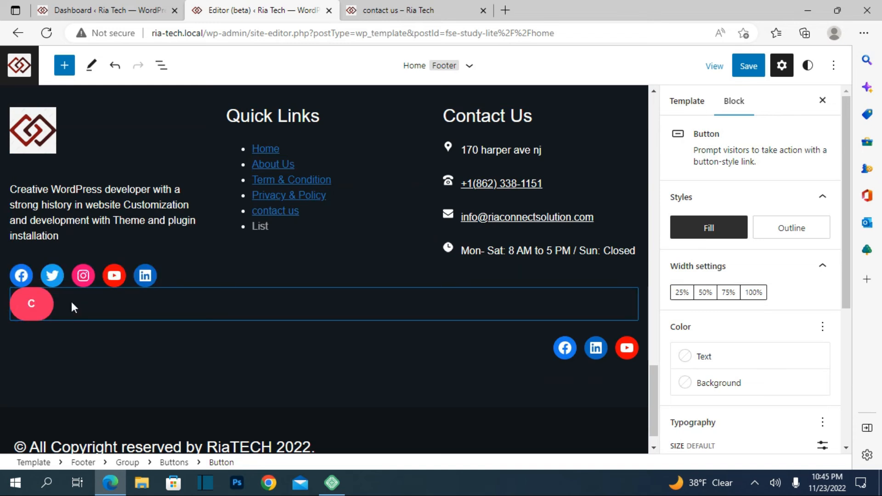
text(ontact)
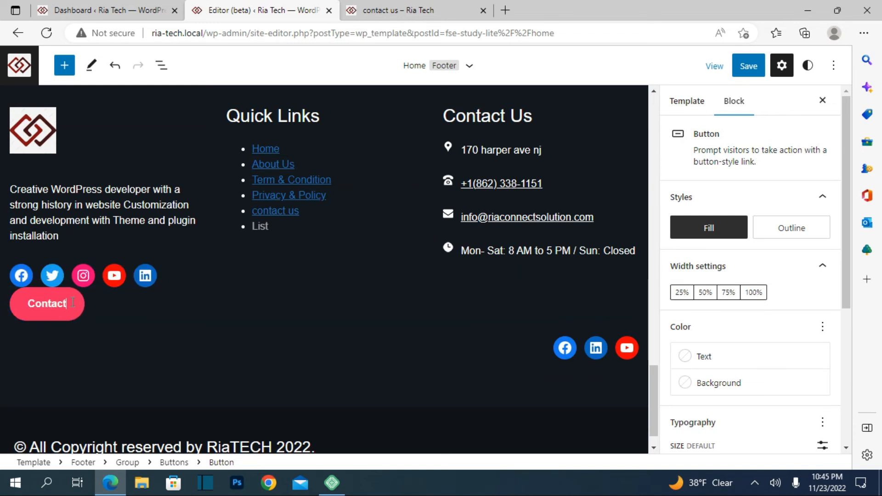
text( us)
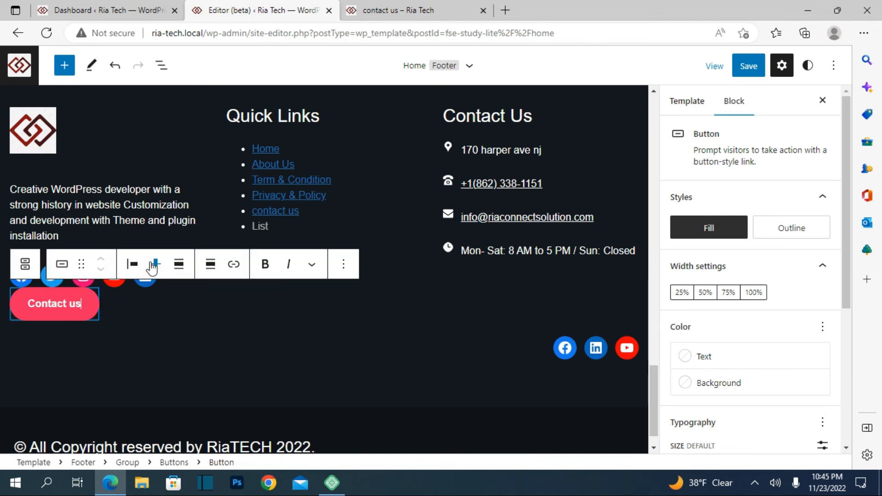
click(133, 264)
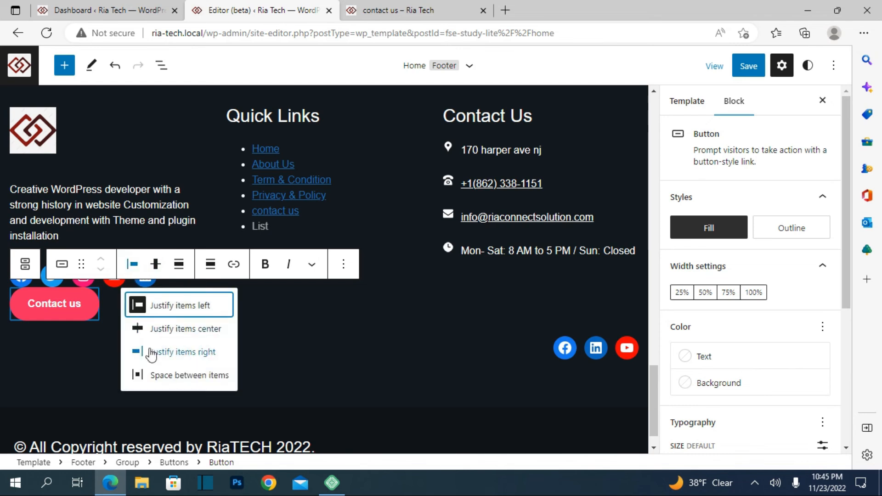
click(174, 350)
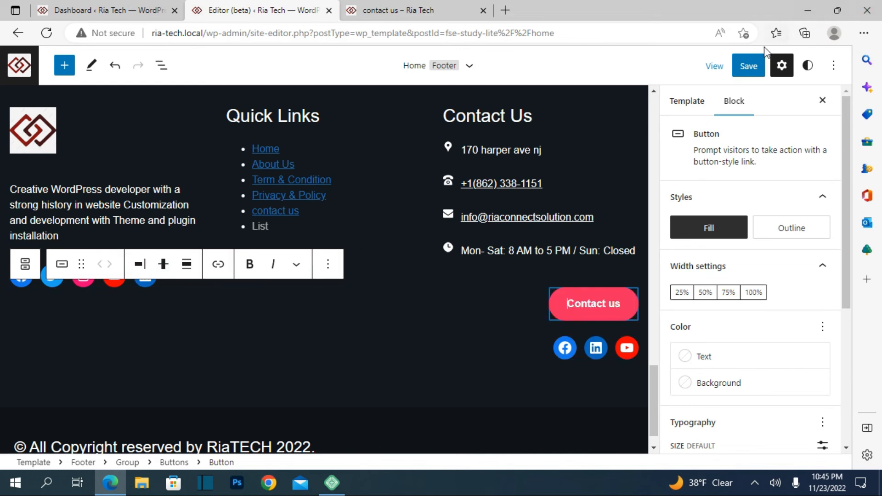
- Save the footer changes and reload the live contact us page to check the footer button
click(746, 64)
click(746, 64)
click(395, 10)
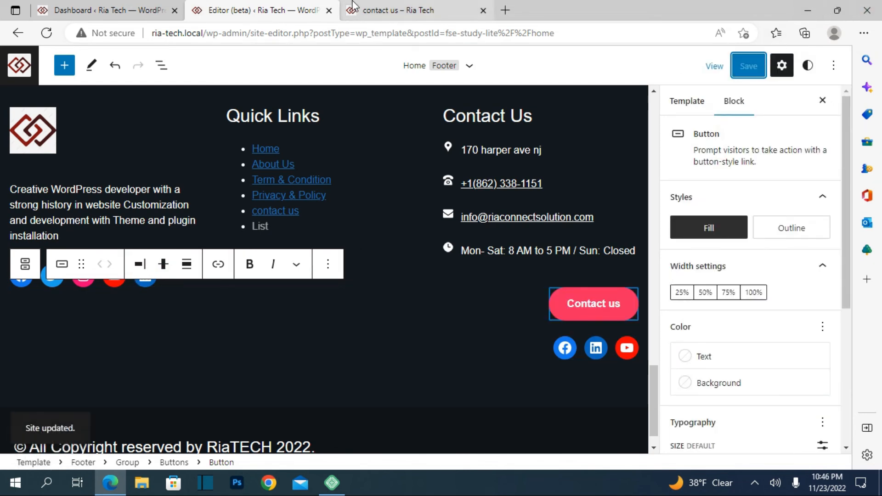
click(45, 35)
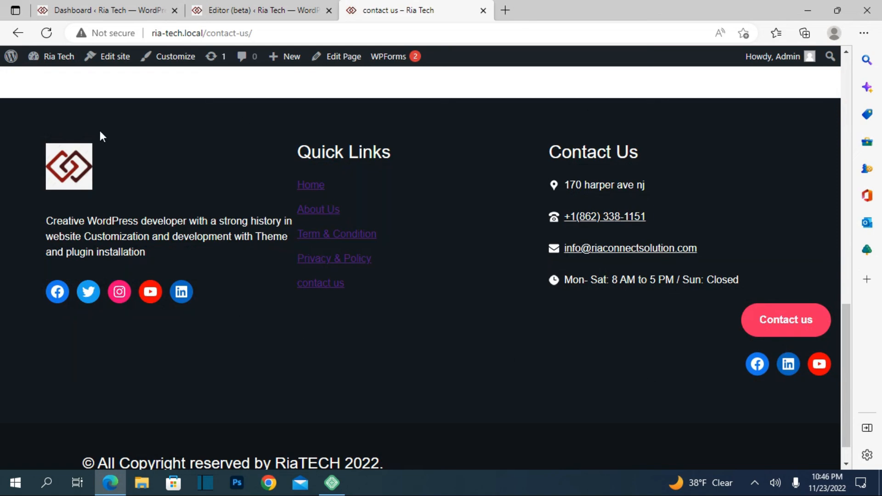
- Visit the live Home and About us pages through the header navigation to check the "Quote" button on each
scroll(208, 181, up, 20)
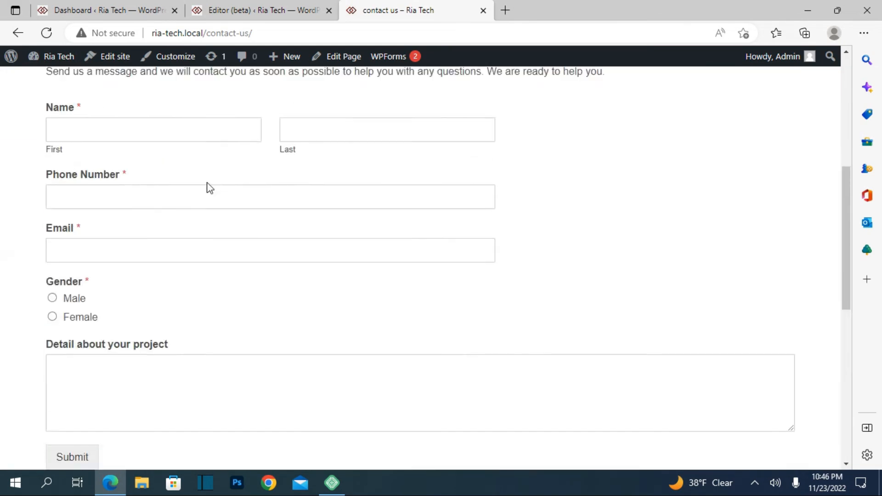
click(227, 142)
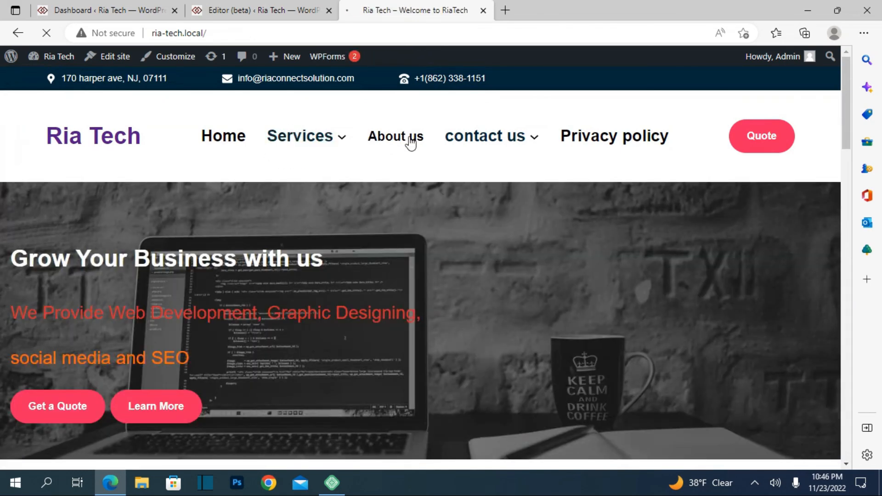
click(410, 140)
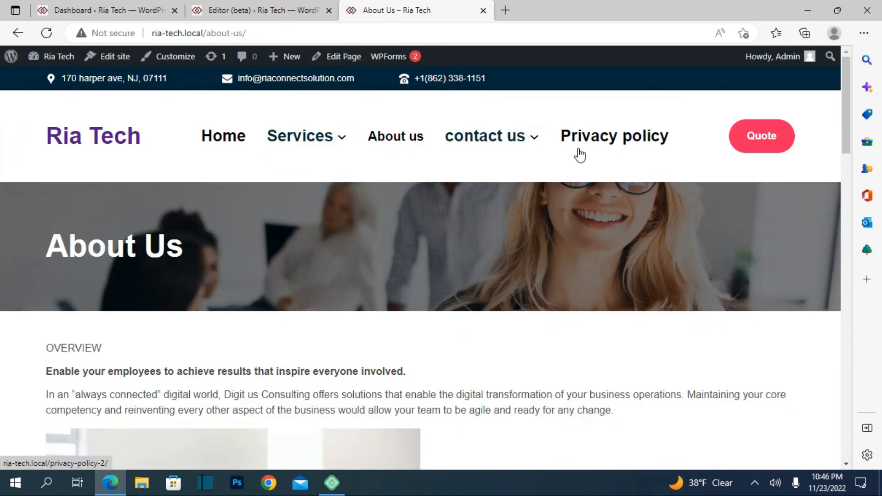